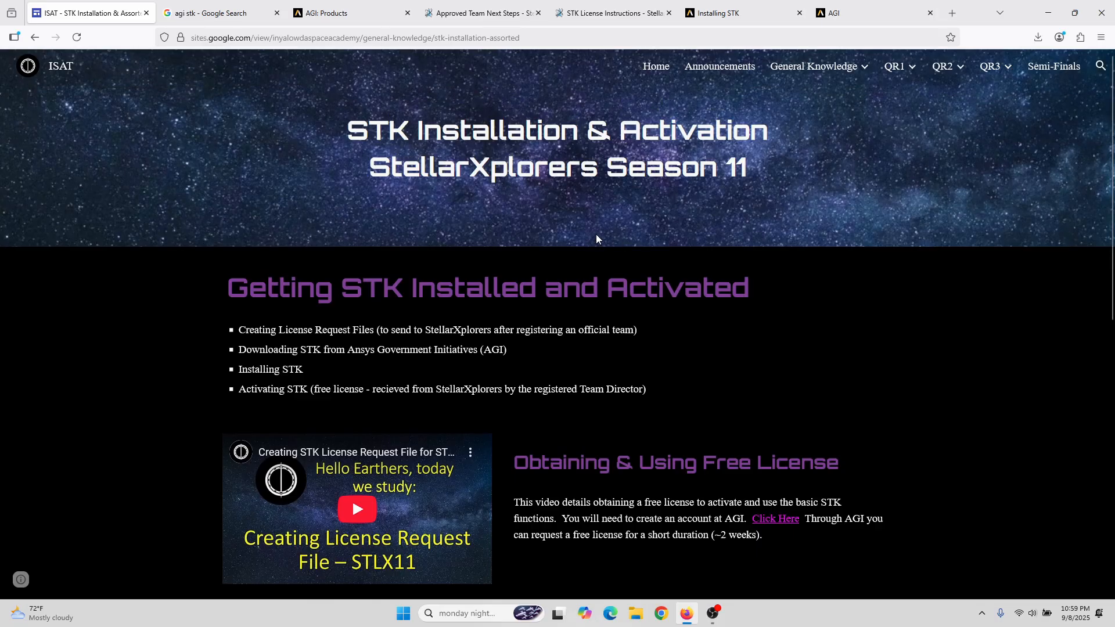
Step: Open the AGI Products page from the 'agi stk' Google results and accept all cookies
{"action": "left_click", "coordinate": [225, 9]}
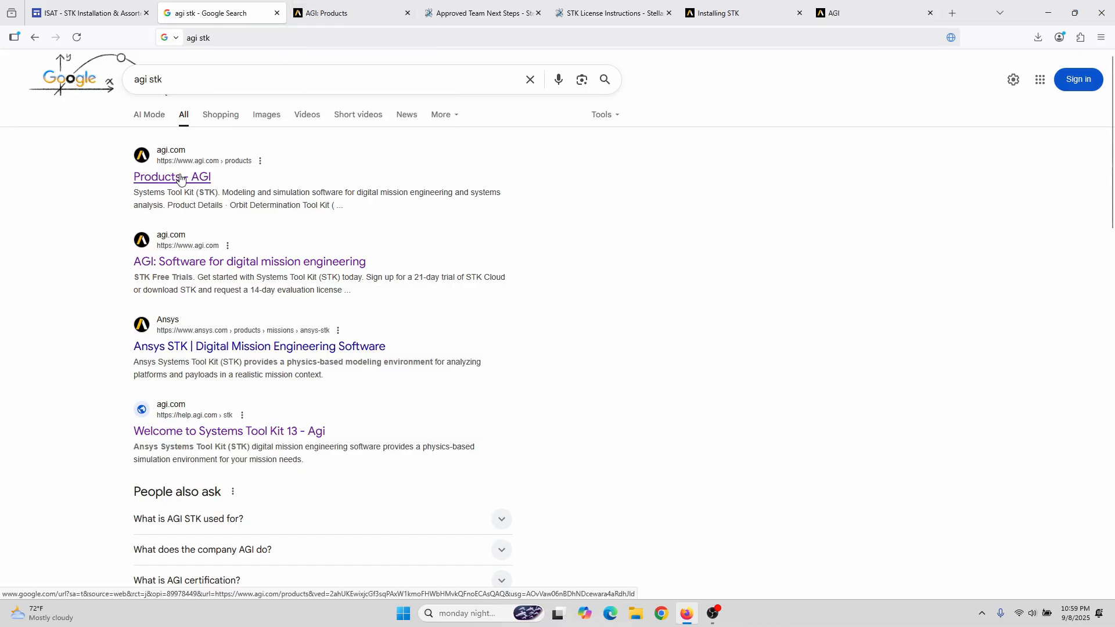
{"action": "left_click", "coordinate": [325, 12]}
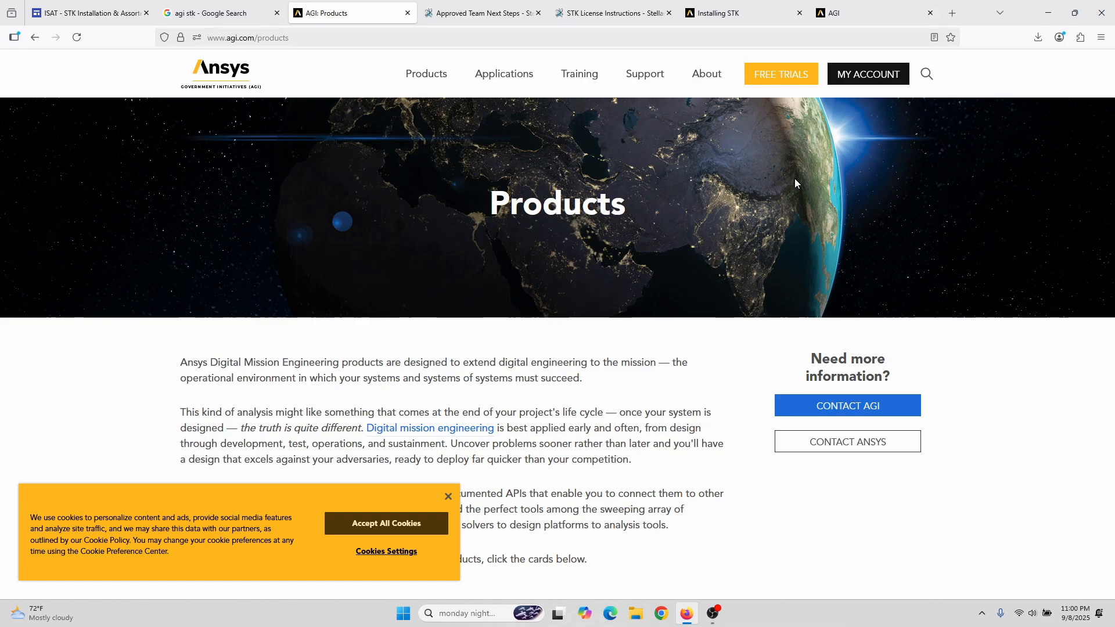
{"action": "left_click", "coordinate": [378, 531]}
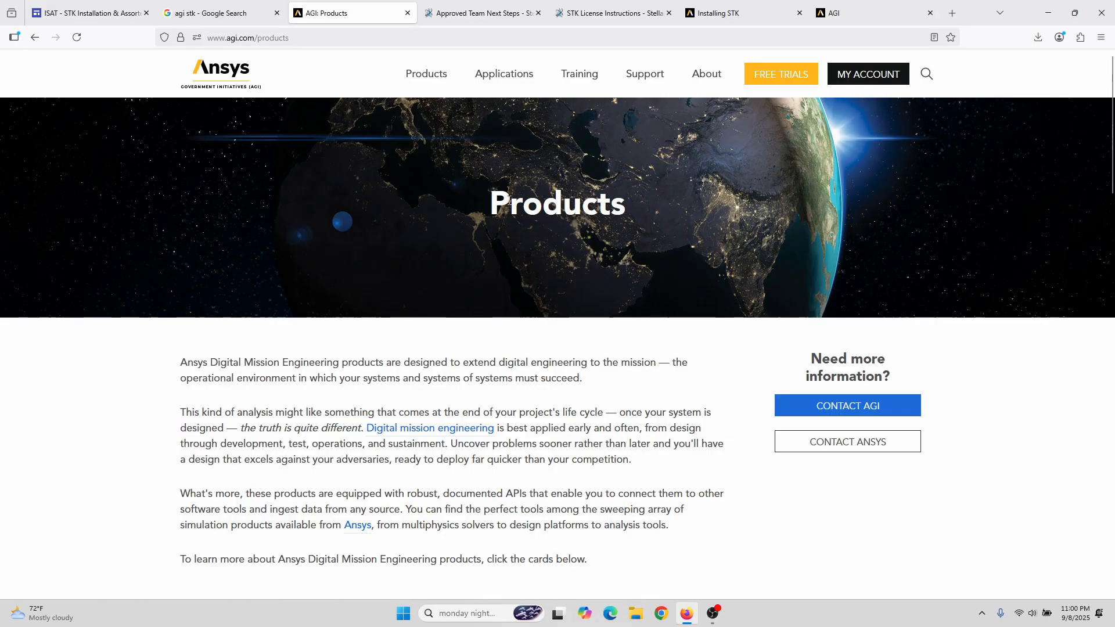
Step: Go to the StellarXplorers STK License Instructions page and scroll to Step 1A's upload instructions
{"action": "left_click", "coordinate": [470, 12]}
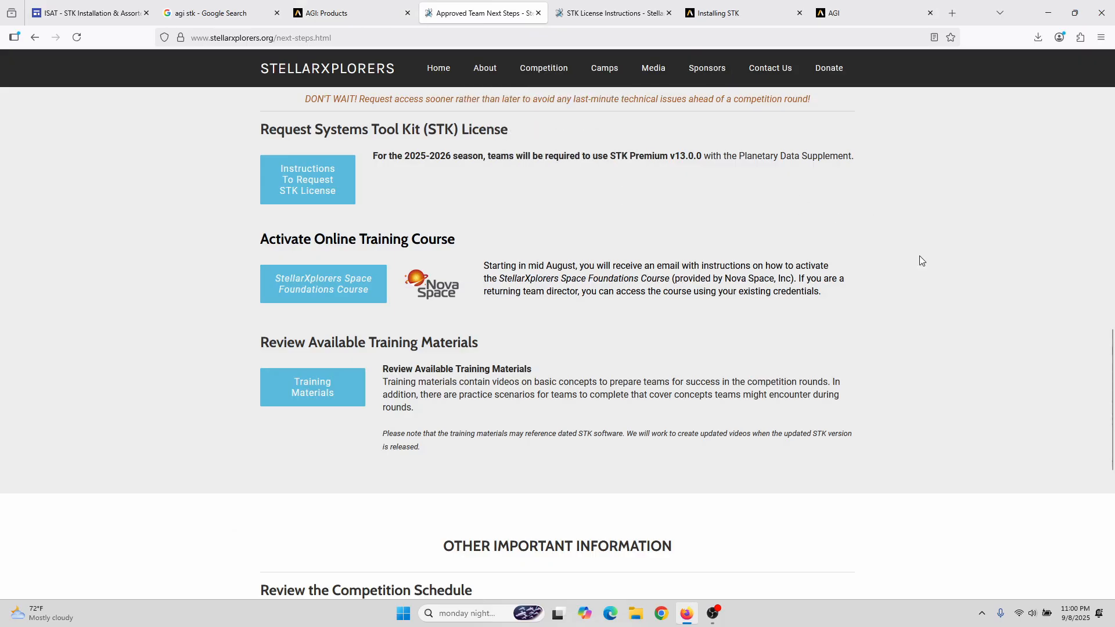
{"action": "scroll", "coordinate": [942, 269], "scroll_direction": "up", "scroll_amount": 1}
{"action": "scroll", "coordinate": [942, 270], "scroll_direction": "down", "scroll_amount": 1}
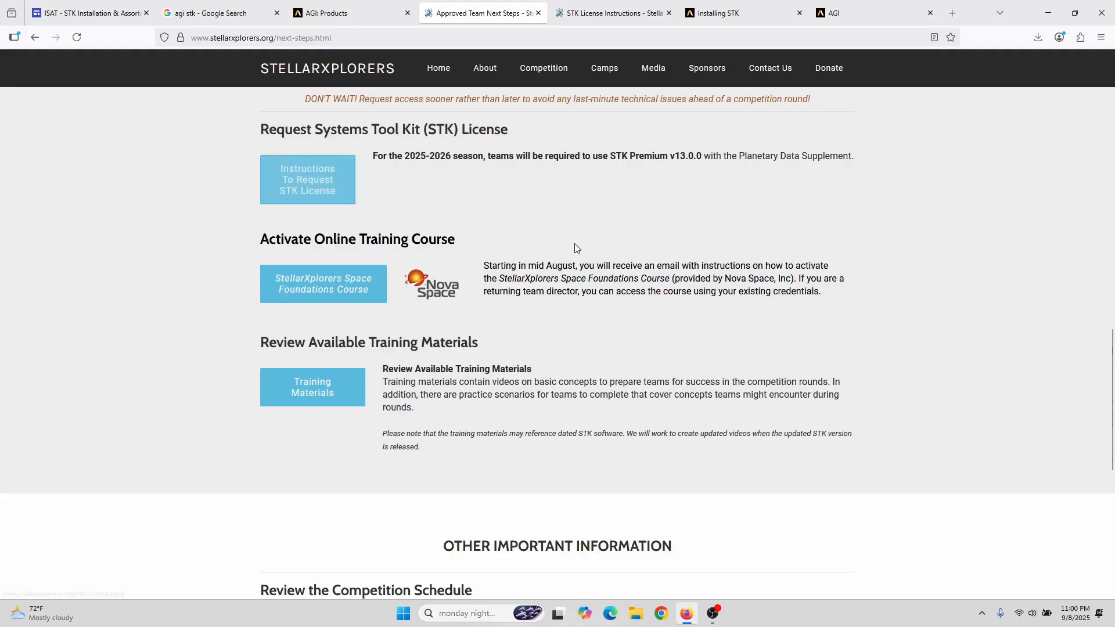
{"action": "scroll", "coordinate": [607, 247], "scroll_direction": "up", "scroll_amount": 1}
{"action": "scroll", "coordinate": [611, 260], "scroll_direction": "down", "scroll_amount": 1}
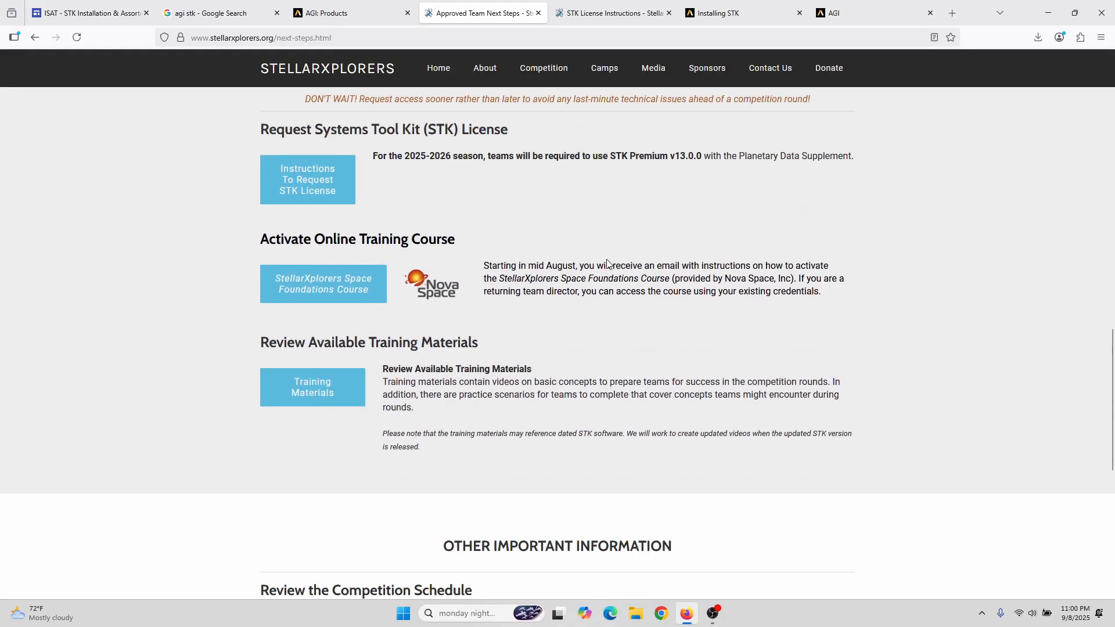
{"action": "left_click", "coordinate": [603, 12]}
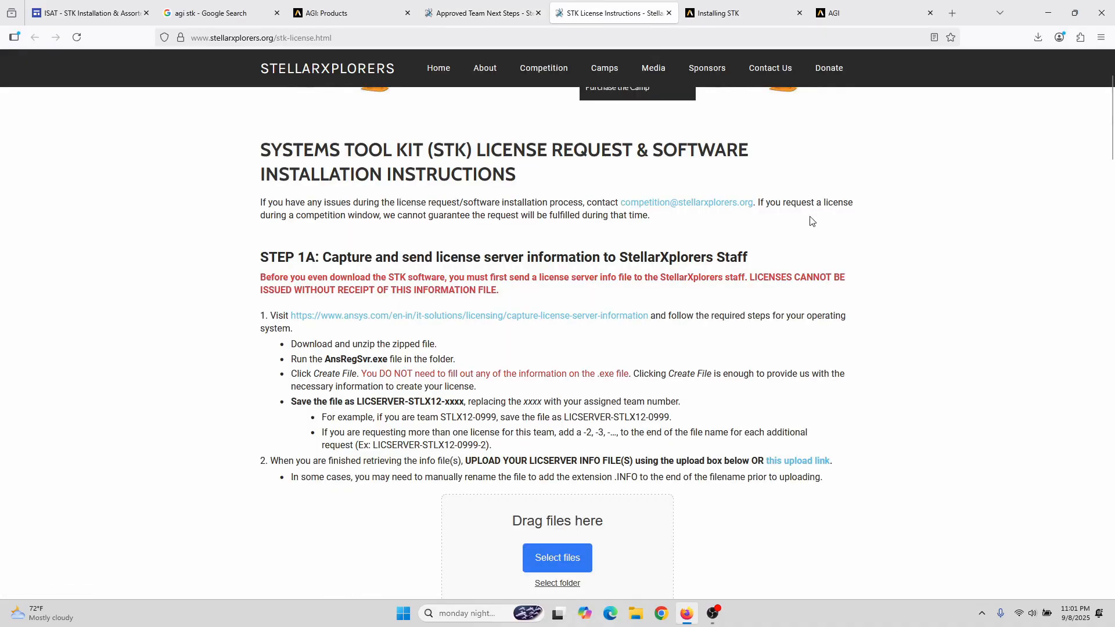
{"action": "scroll", "coordinate": [916, 197], "scroll_direction": "up", "scroll_amount": 1}
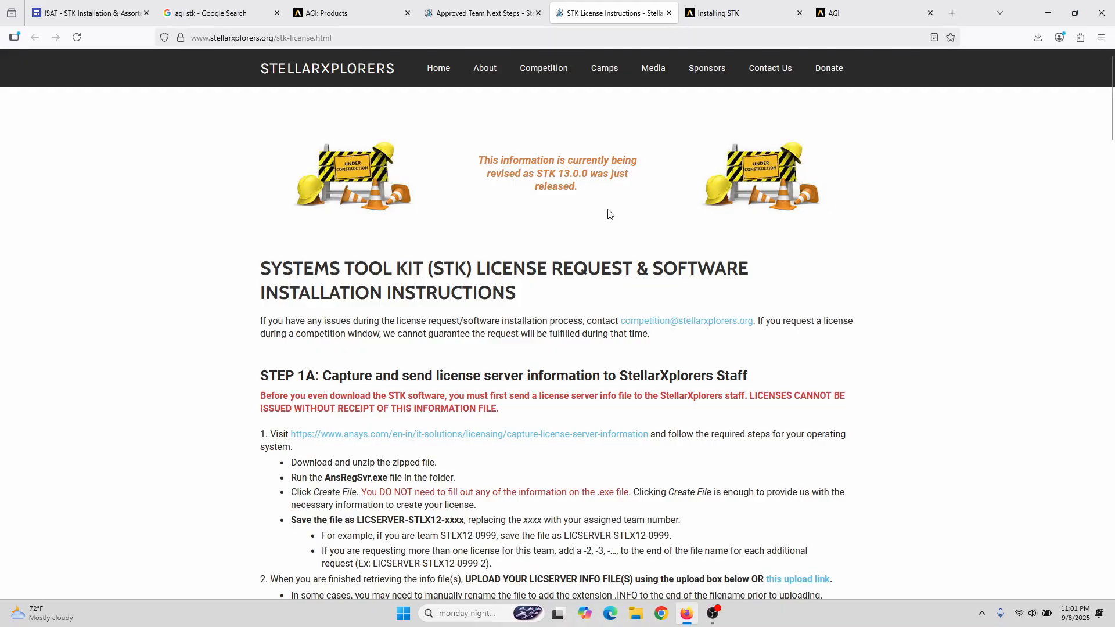
{"action": "scroll", "coordinate": [604, 213], "scroll_direction": "down", "scroll_amount": 3}
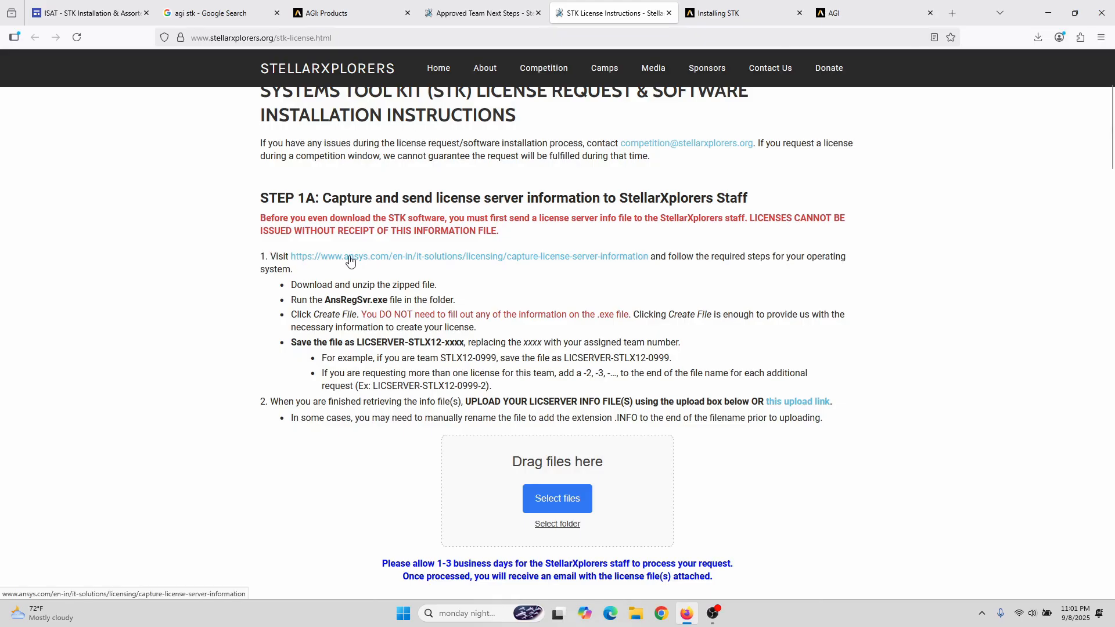
Step: Open the Ansys Capture License Server Information page and accept its cookies
{"action": "left_click", "coordinate": [442, 258]}
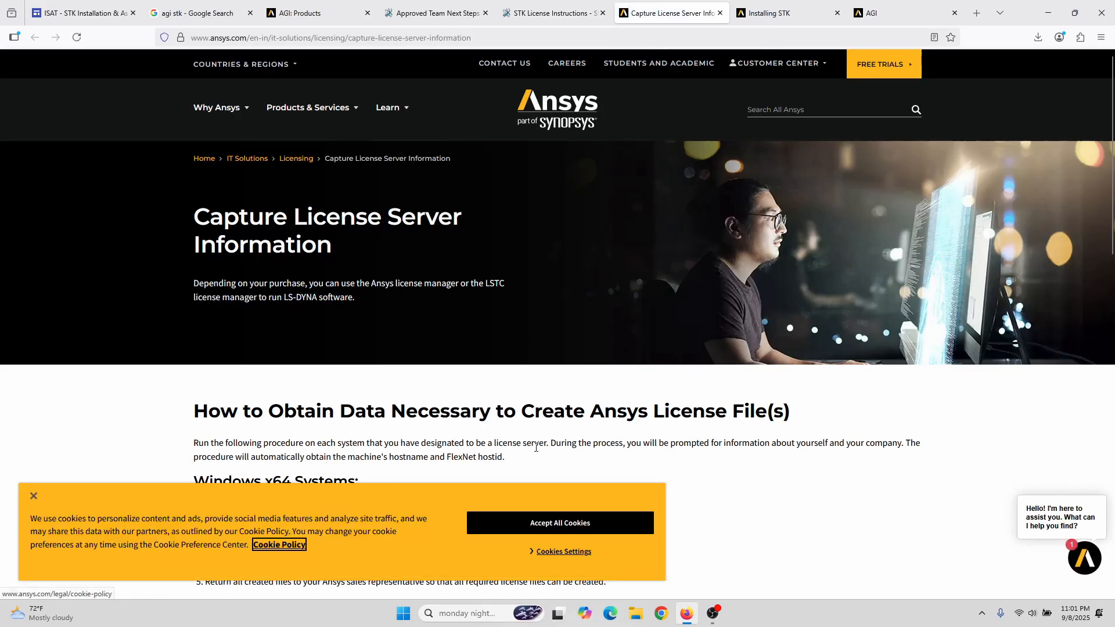
{"action": "left_click", "coordinate": [534, 528]}
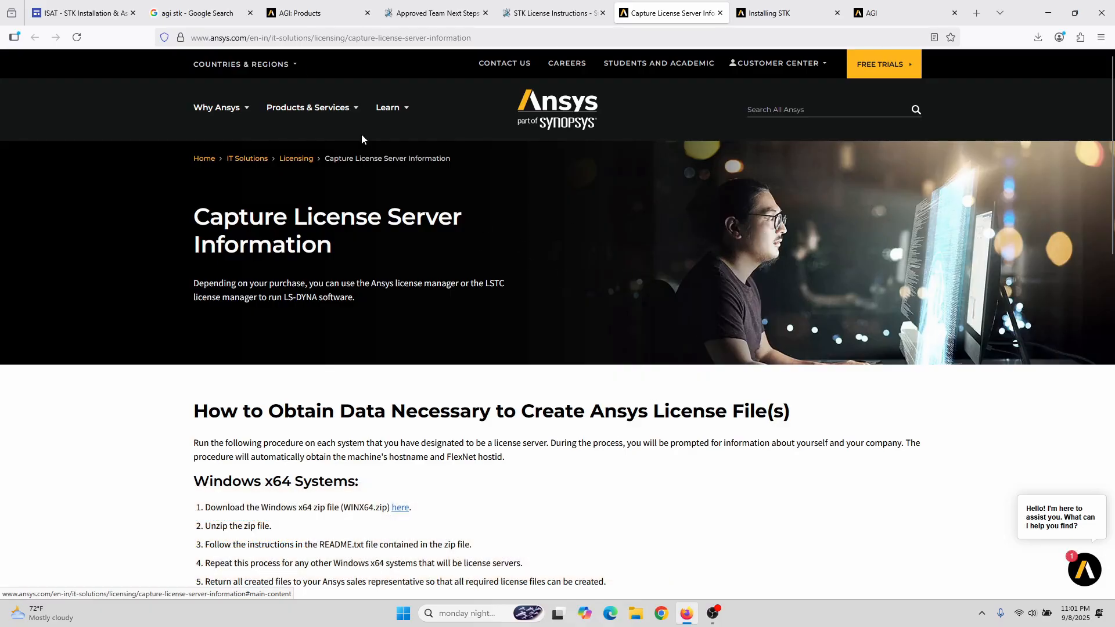
{"action": "left_click", "coordinate": [293, 12]}
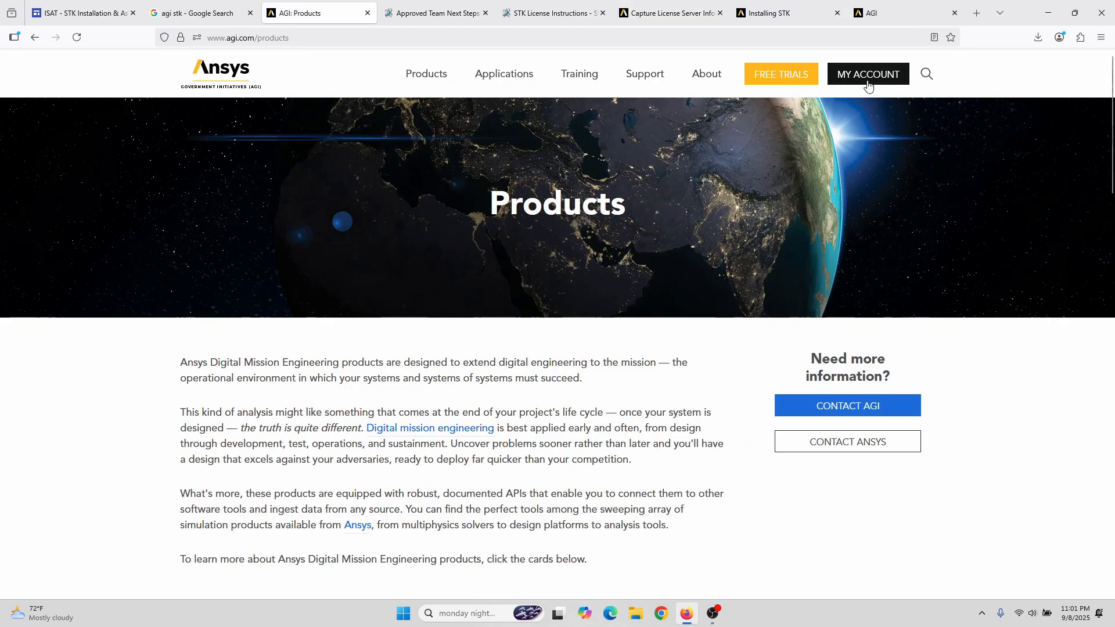
{"action": "left_click", "coordinate": [665, 13]}
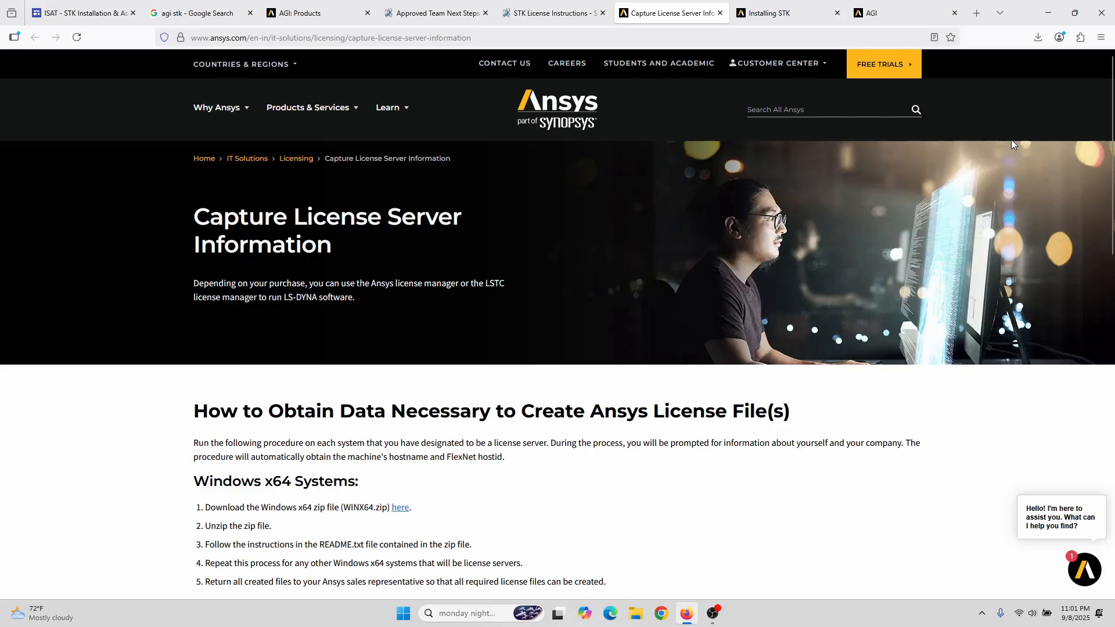
Step: Reveal the downloaded WINX64.zip in its Downloads folder
{"action": "left_click", "coordinate": [1039, 43]}
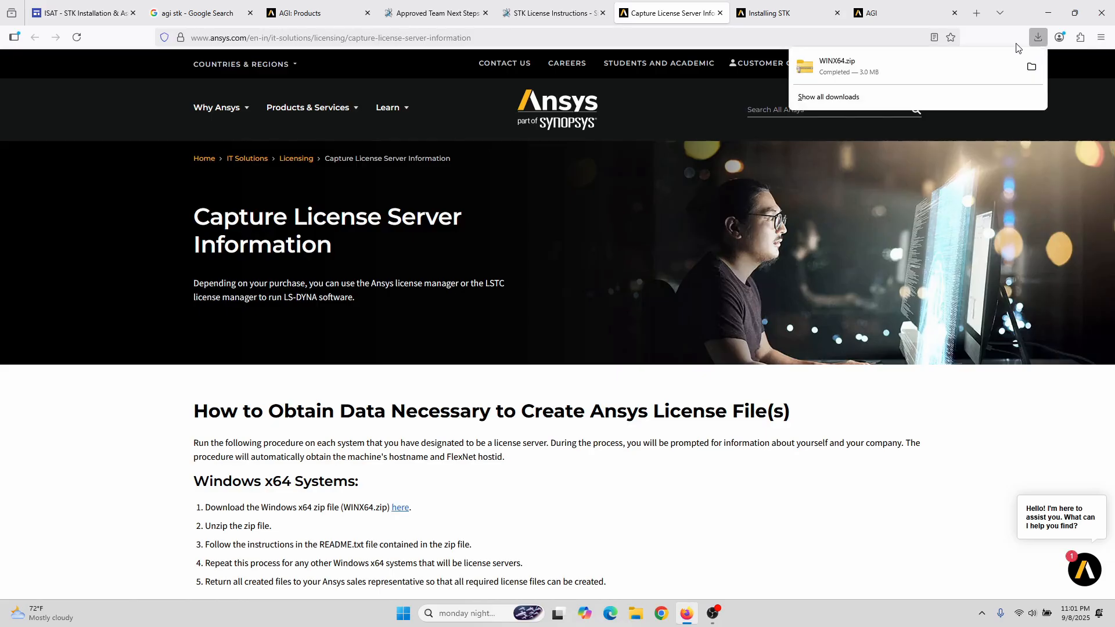
{"action": "right_click", "coordinate": [837, 69]}
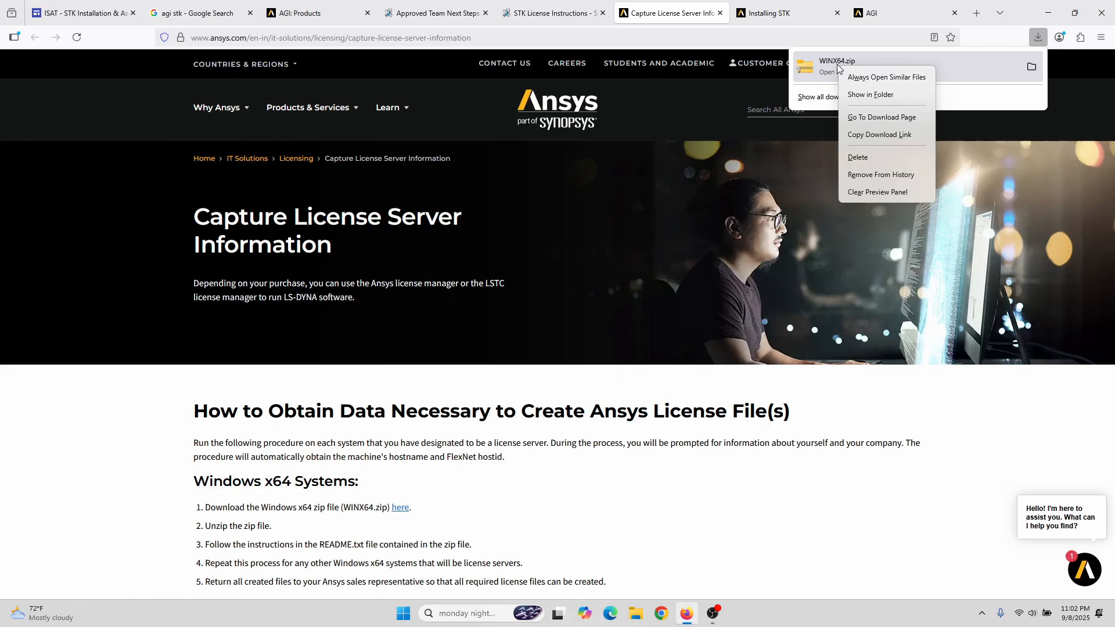
{"action": "left_click", "coordinate": [883, 99]}
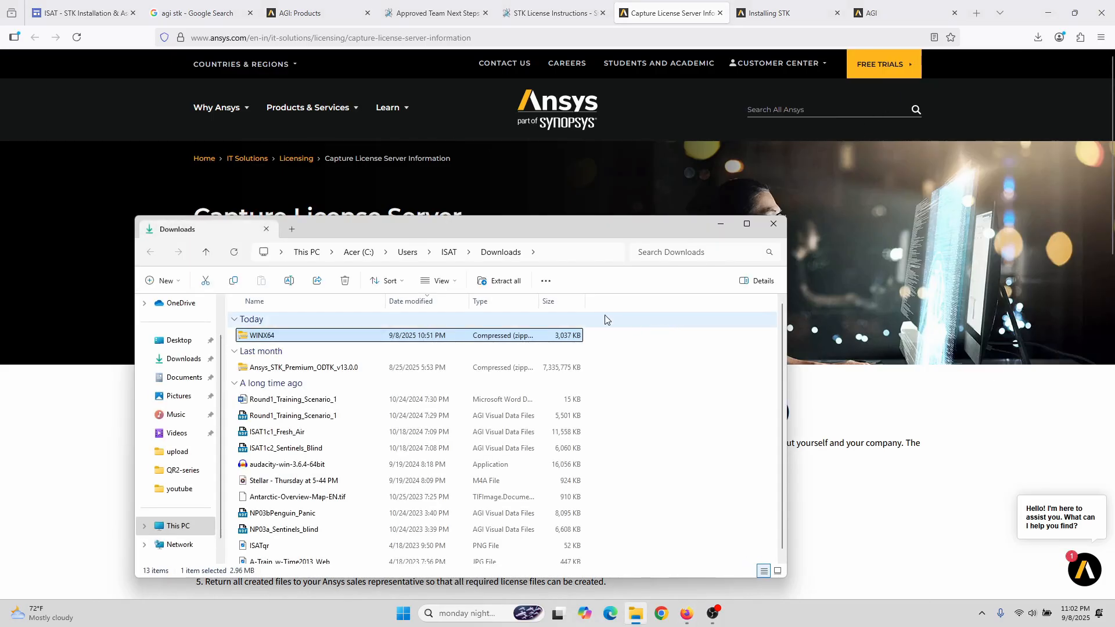
Step: Extract all of WINX64.zip into the suggested Downloads\WINX64 folder
{"action": "left_click_drag", "start_coordinate": [503, 226], "coordinate": [661, 117]}
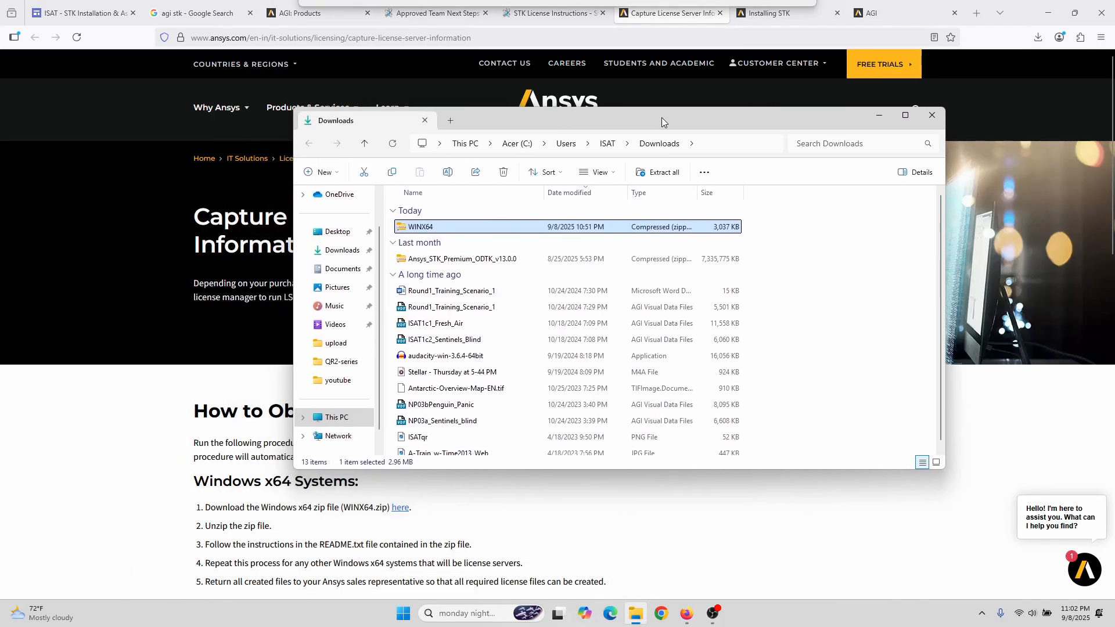
{"action": "right_click", "coordinate": [435, 231]}
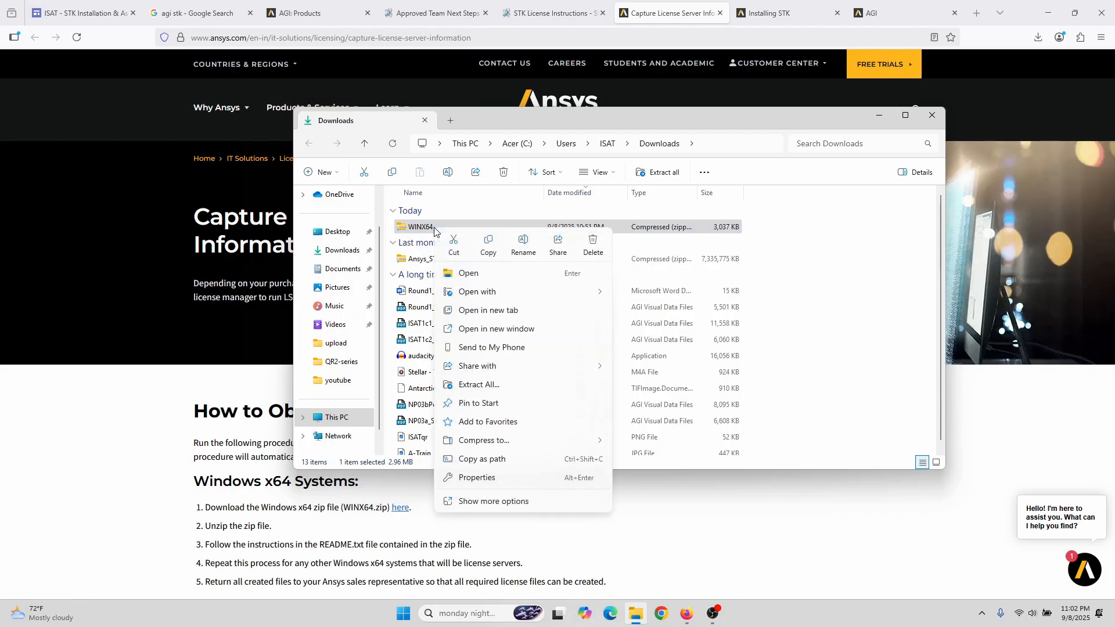
{"action": "left_click", "coordinate": [507, 386]}
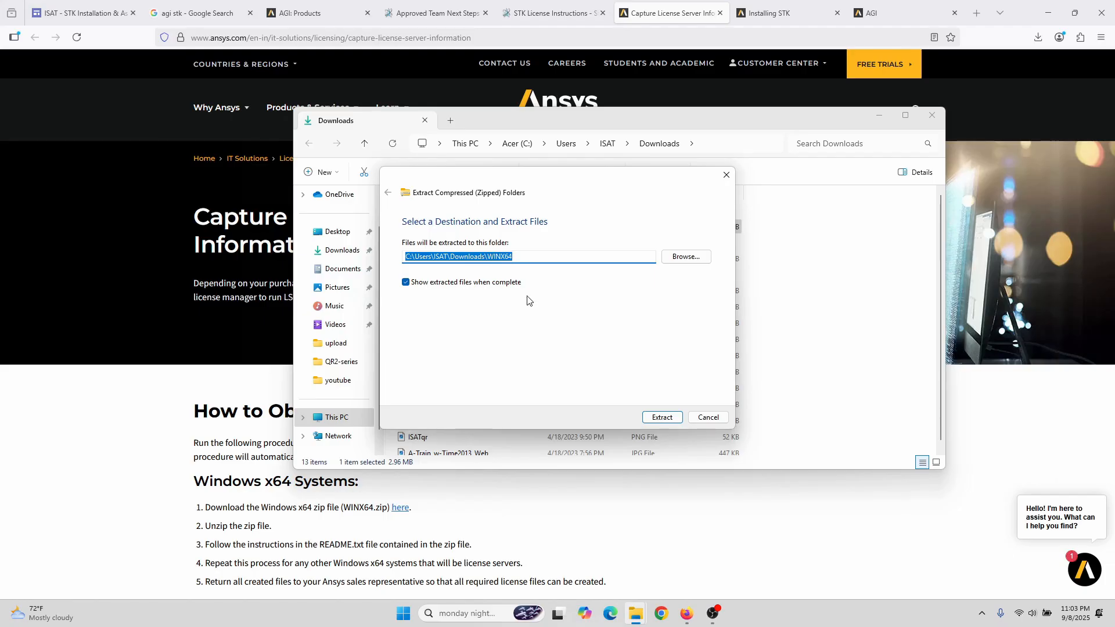
{"action": "left_click", "coordinate": [663, 417]}
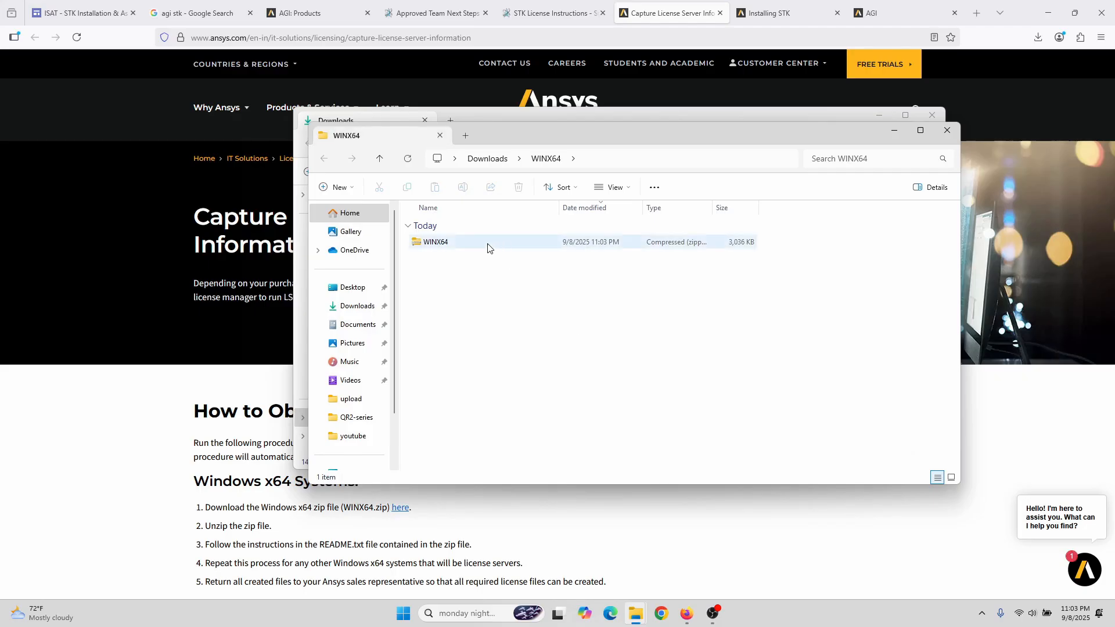
Step: Extract the nested WINX64 archive to Downloads\WINX64\WINX64, exposing AnsRegSvr, hasp_rt and README
{"action": "left_click", "coordinate": [487, 248]}
{"action": "double_click", "coordinate": [487, 245]}
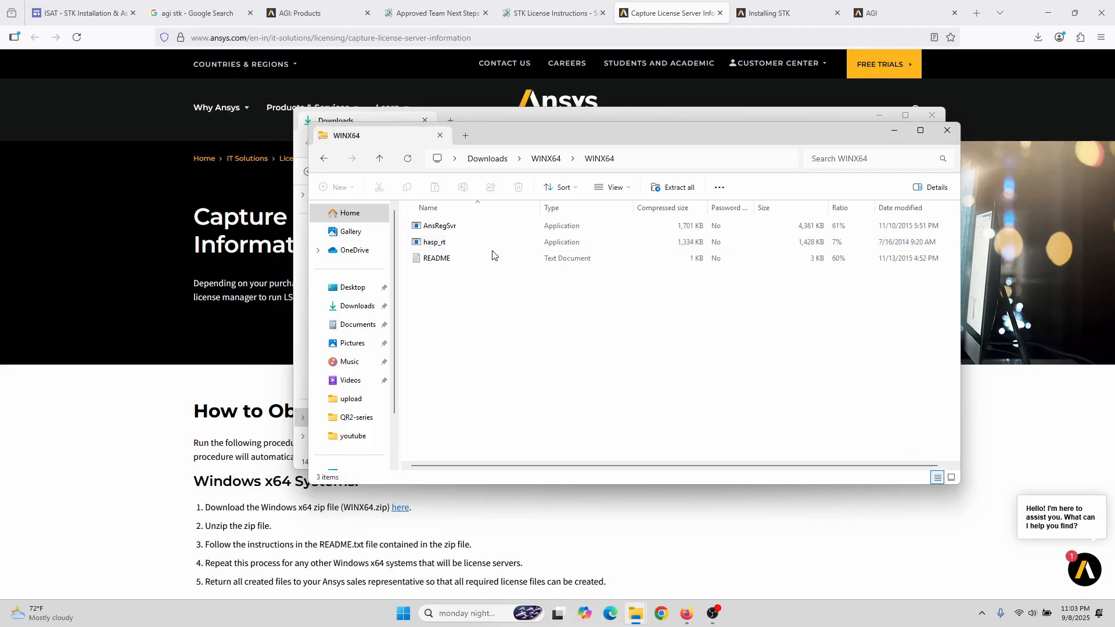
{"action": "double_click", "coordinate": [450, 229]}
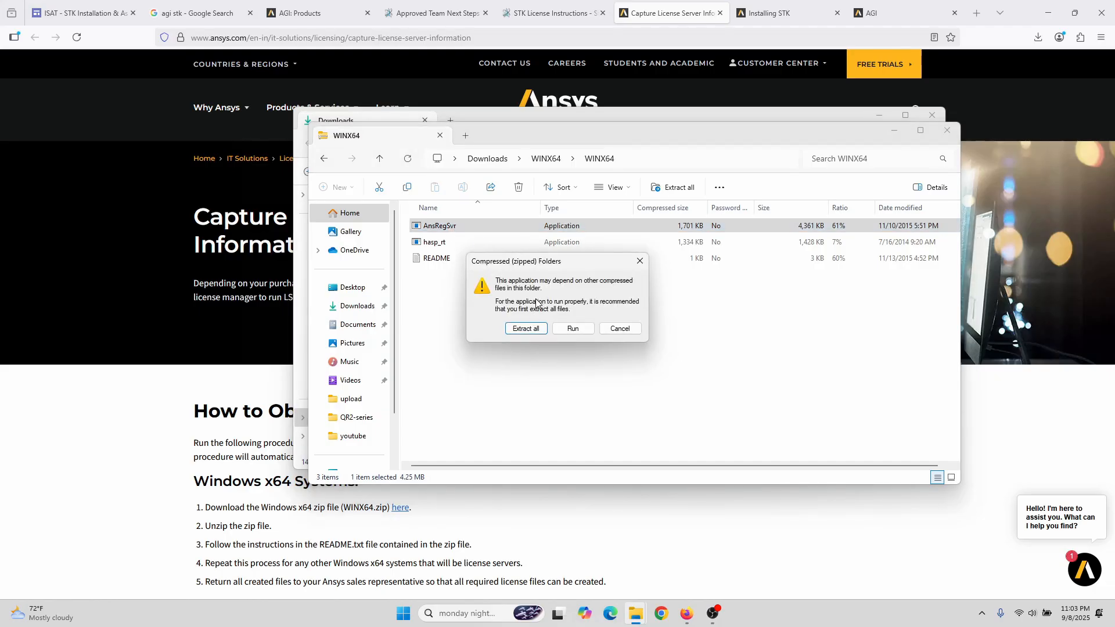
{"action": "left_click", "coordinate": [532, 335]}
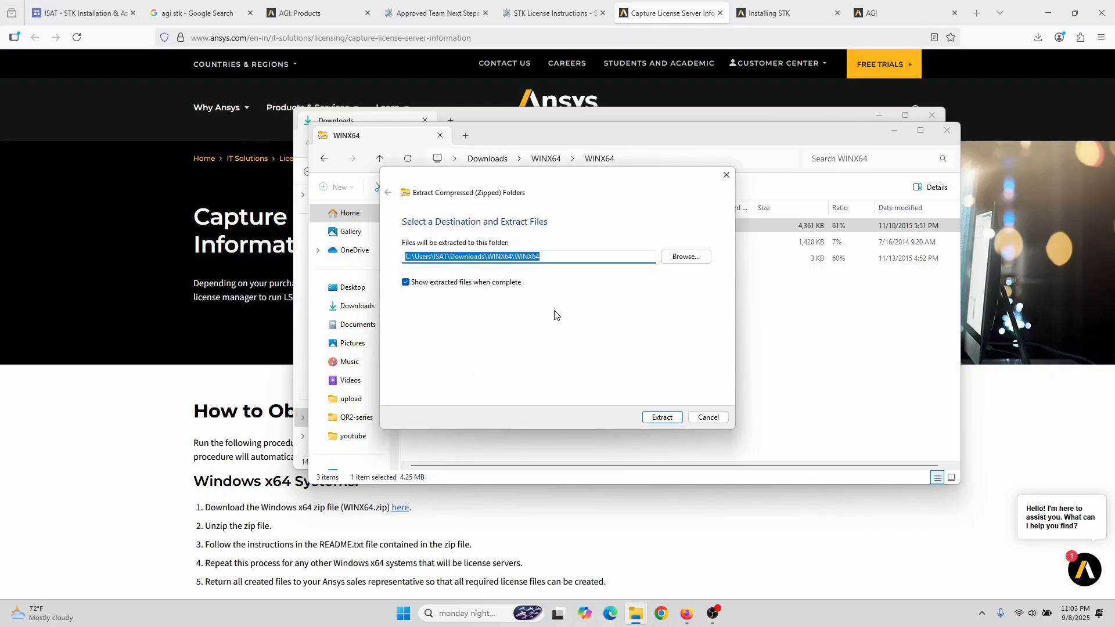
{"action": "left_click", "coordinate": [663, 419]}
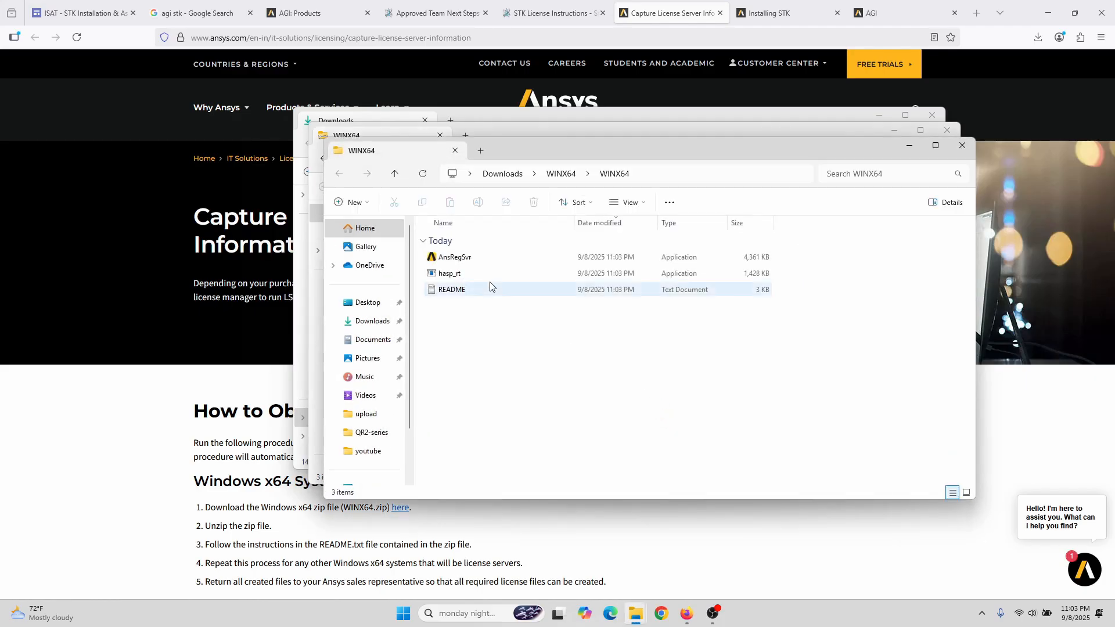
{"action": "double_click", "coordinate": [454, 257]}
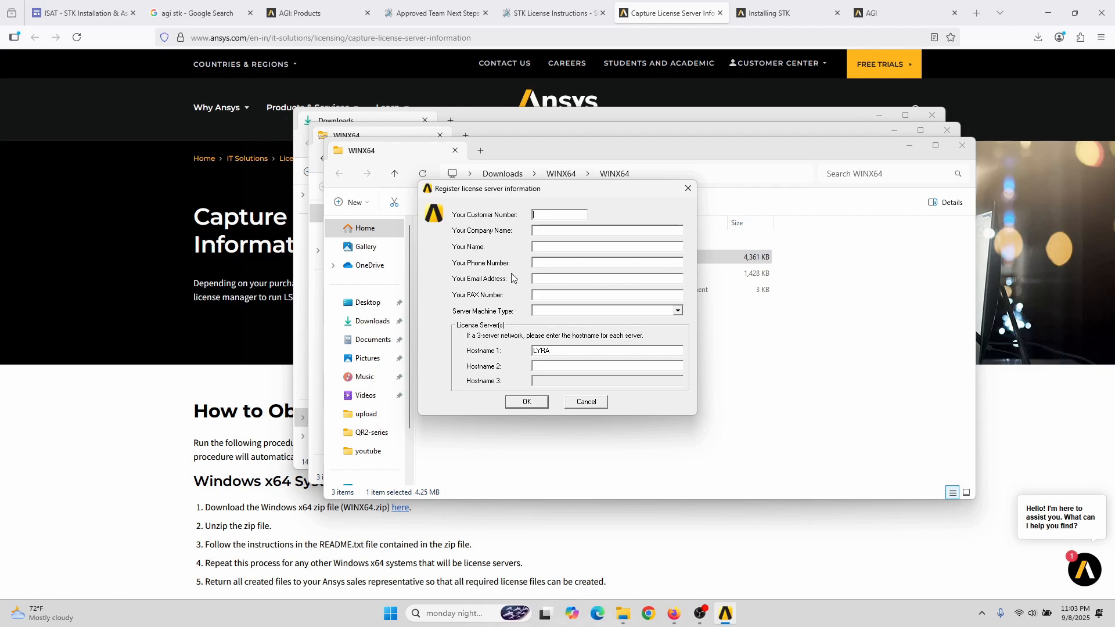
{"action": "left_click_drag", "start_coordinate": [541, 193], "coordinate": [605, 199]}
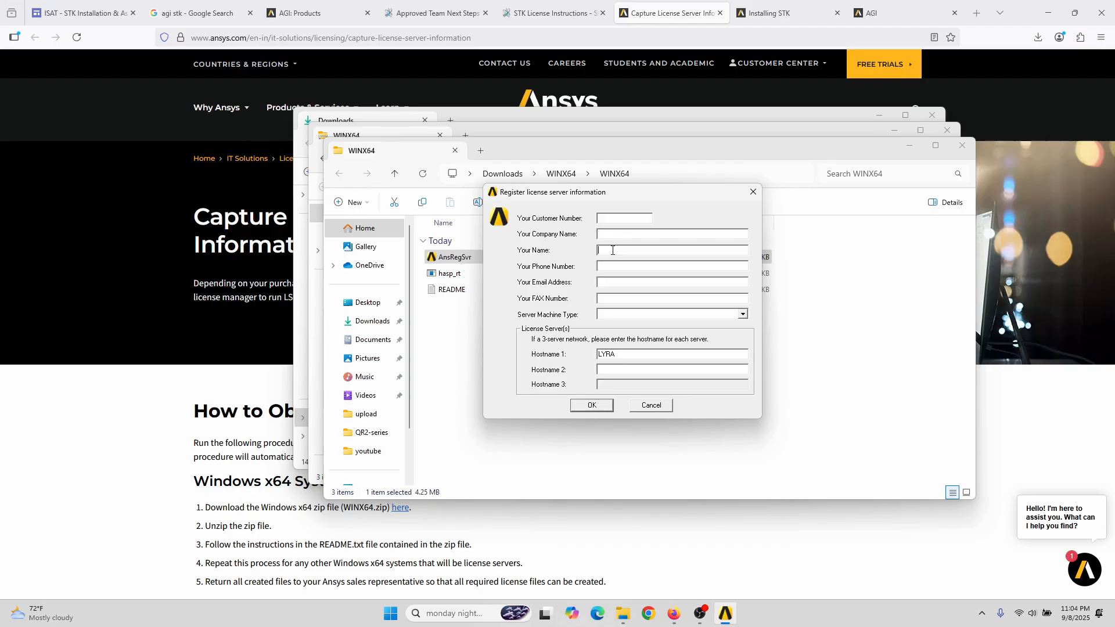
{"action": "double_click", "coordinate": [657, 250]}
Step: Accept the registration details and start creating the LICSERVER .INFO file
{"action": "left_click", "coordinate": [603, 410]}
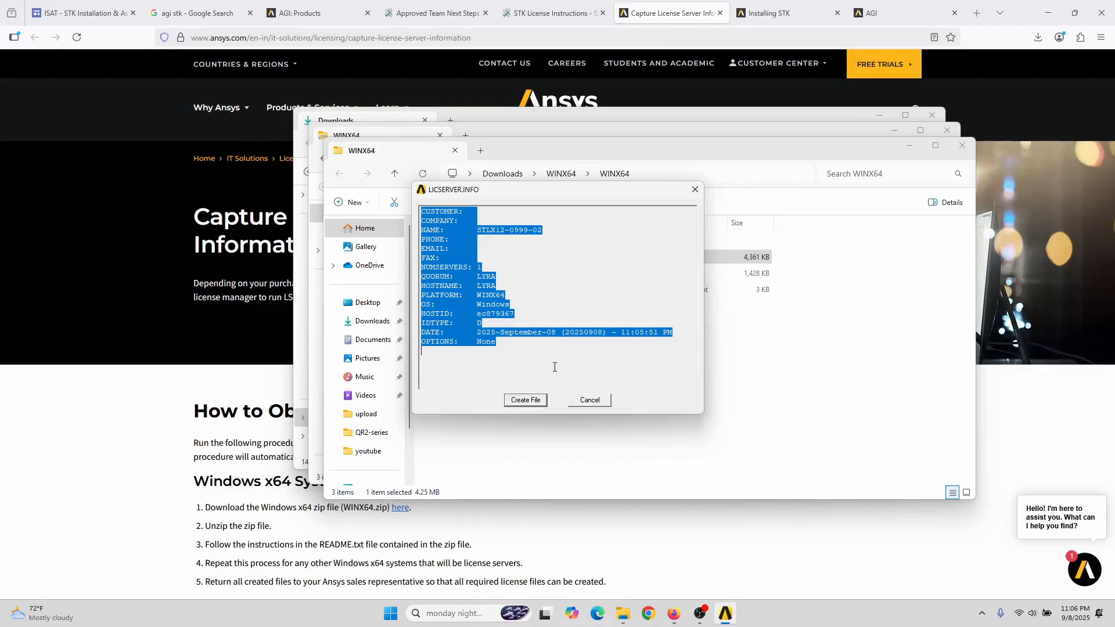
{"action": "left_click", "coordinate": [533, 400]}
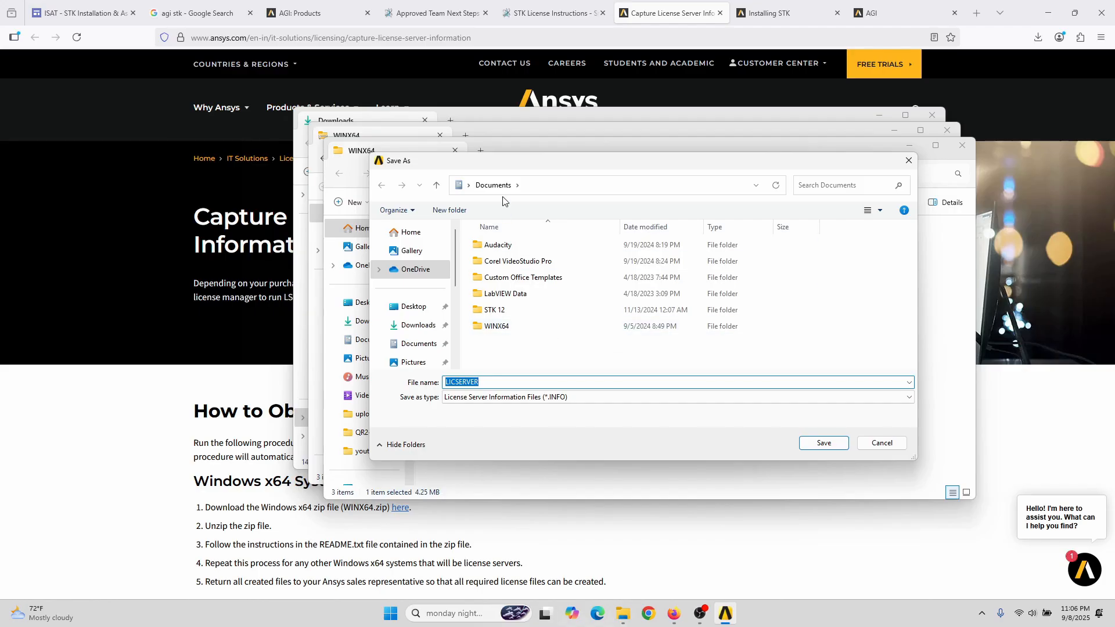
Step: Choose the Desktop upload folder for the LICSERVER file and check Step 1A's naming rule
{"action": "left_click", "coordinate": [413, 307]}
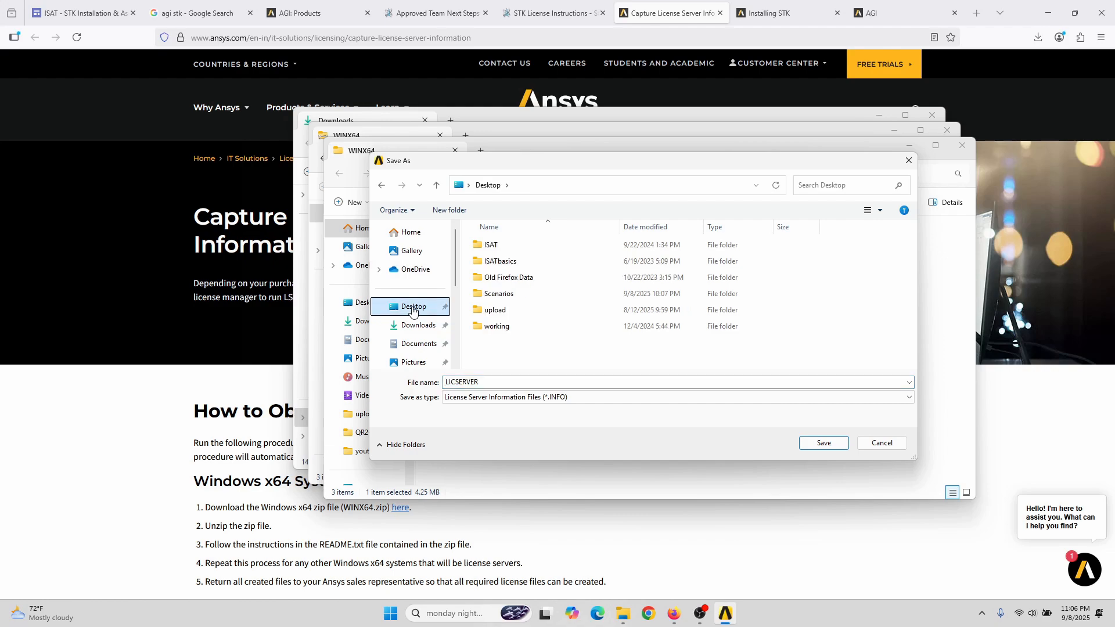
{"action": "mouse_move", "coordinate": [503, 315]}
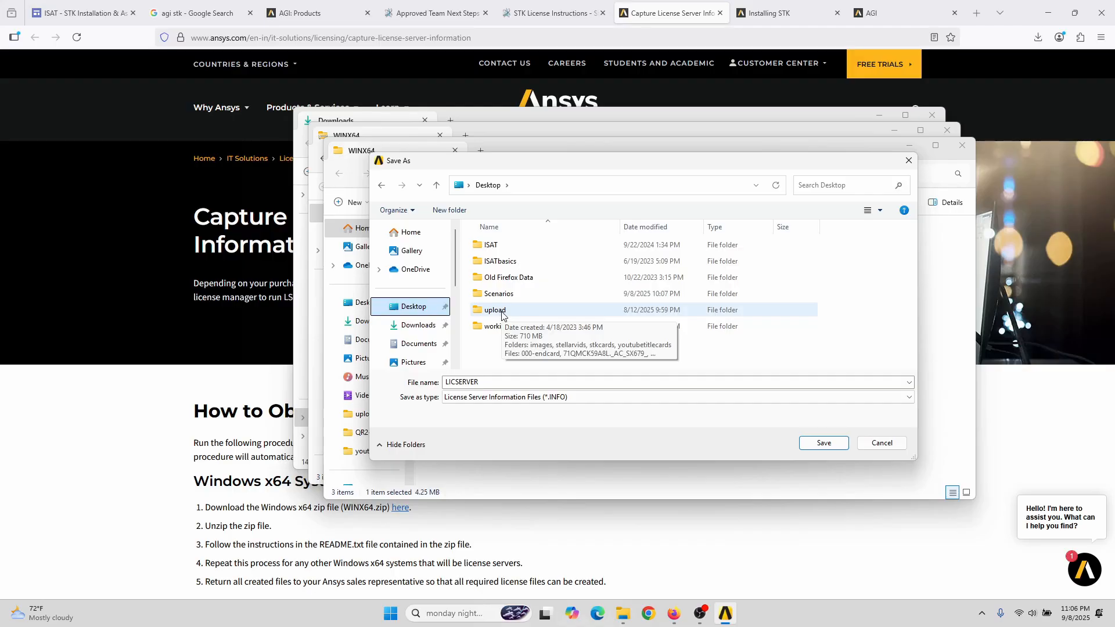
{"action": "double_click", "coordinate": [503, 316]}
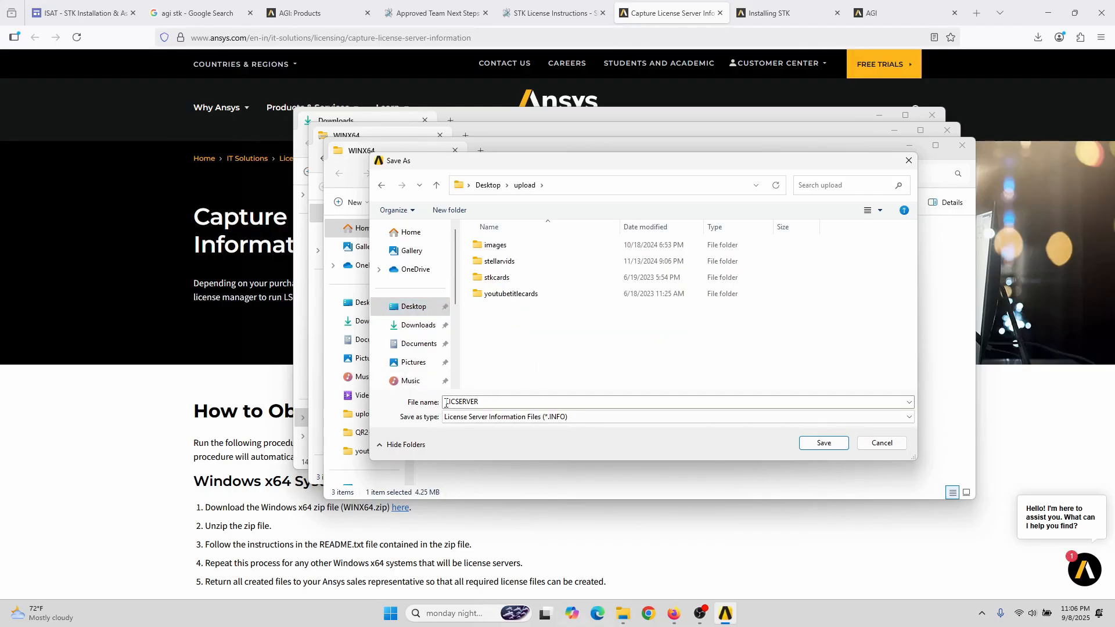
{"action": "double_click", "coordinate": [485, 402]}
{"action": "left_click", "coordinate": [492, 402]}
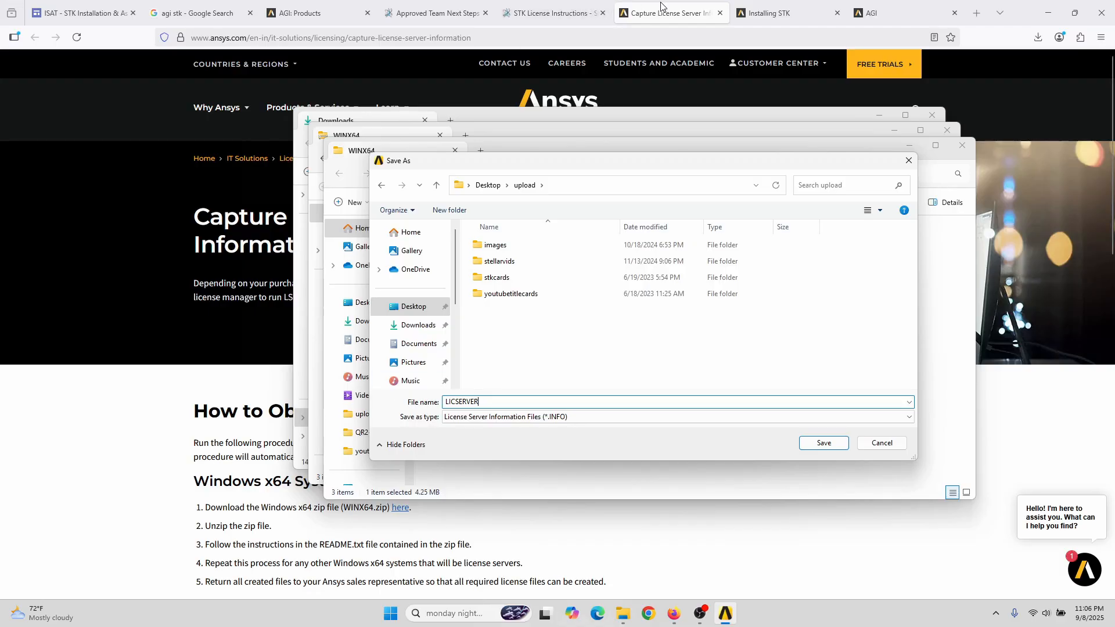
{"action": "left_click", "coordinate": [558, 11]}
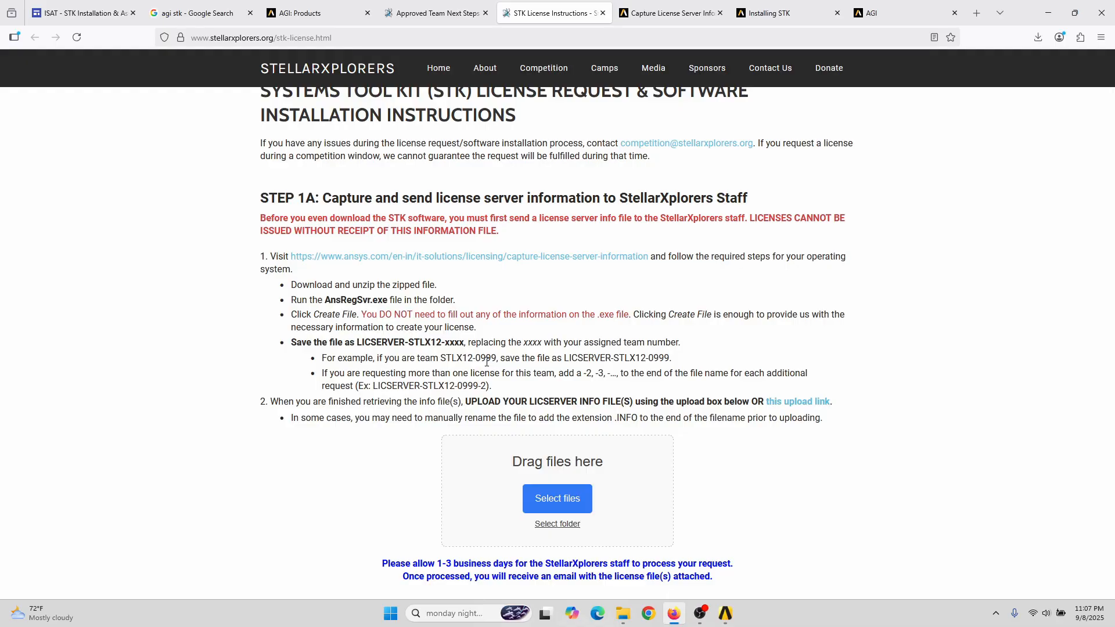
Step: Save the license info file as LICSERVER-STLX12-0999-02 in the Desktop upload folder
{"action": "left_click", "coordinate": [727, 614]}
{"action": "type", "text": "LICSERVER"}
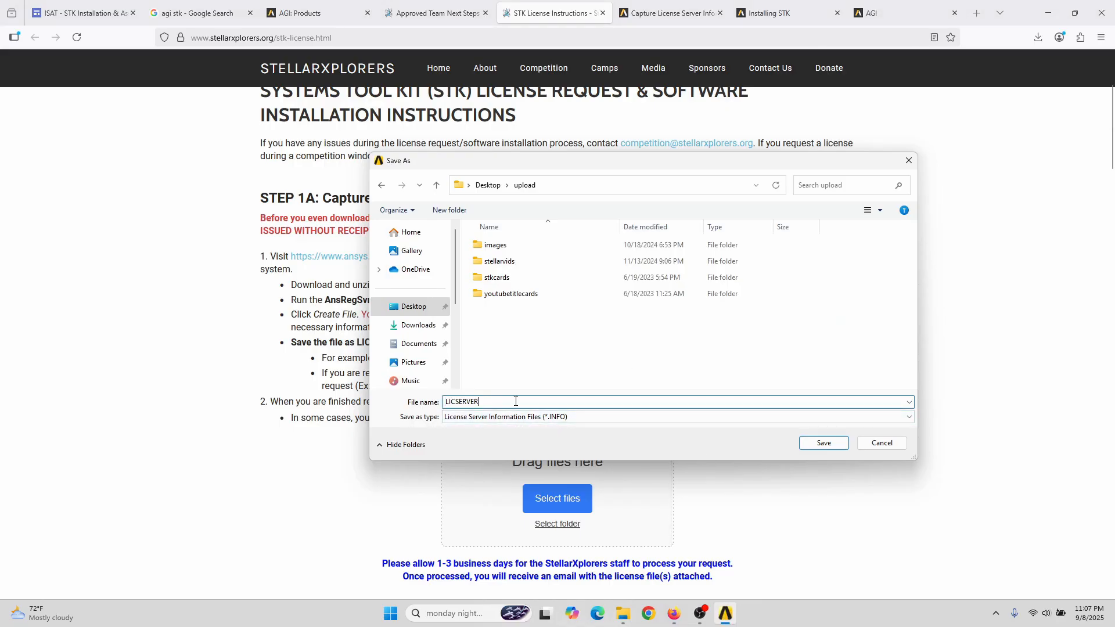
{"action": "type", "text": "-STLX12-0999-0"}
{"action": "type", "text": "2"}
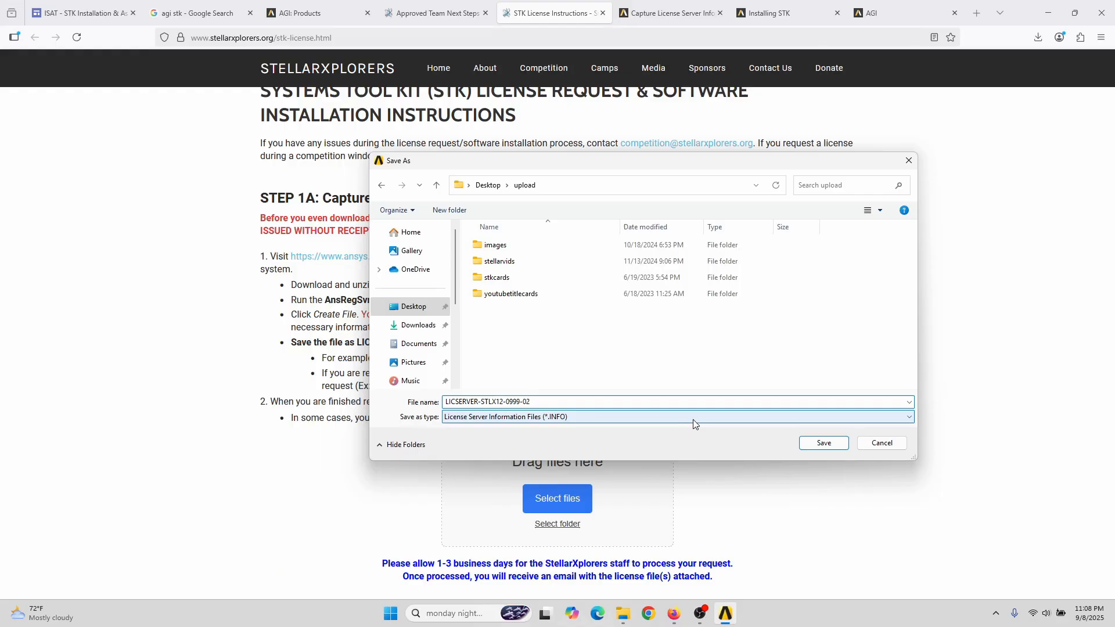
{"action": "left_click", "coordinate": [824, 444]}
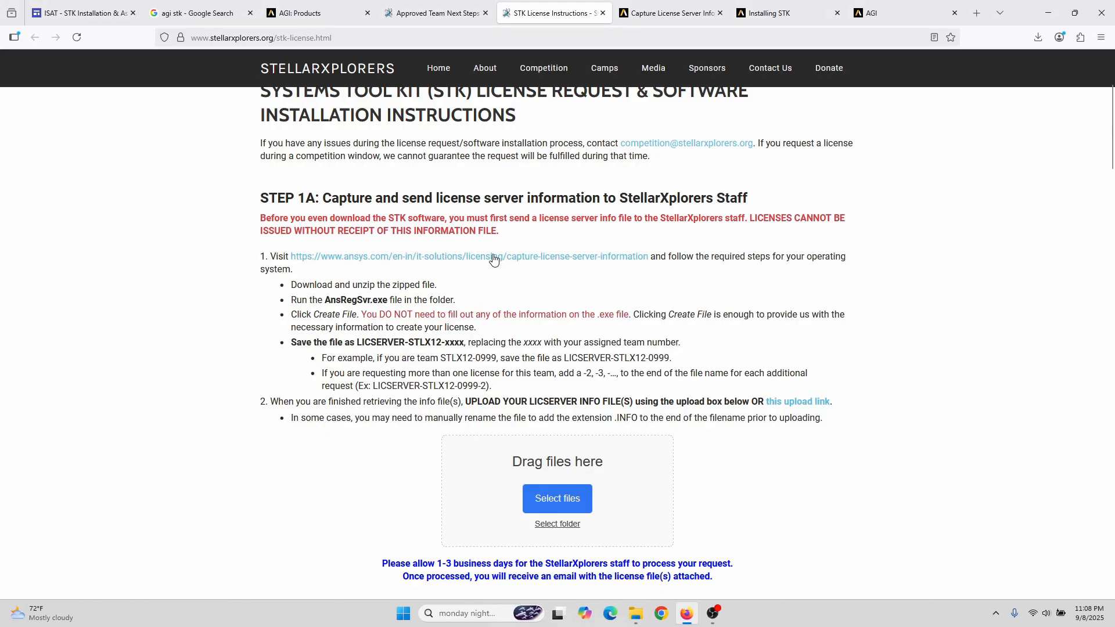
Step: Browse the Desktop upload folder from the Select files picker, then cancel without choosing a file
{"action": "left_click", "coordinate": [530, 261]}
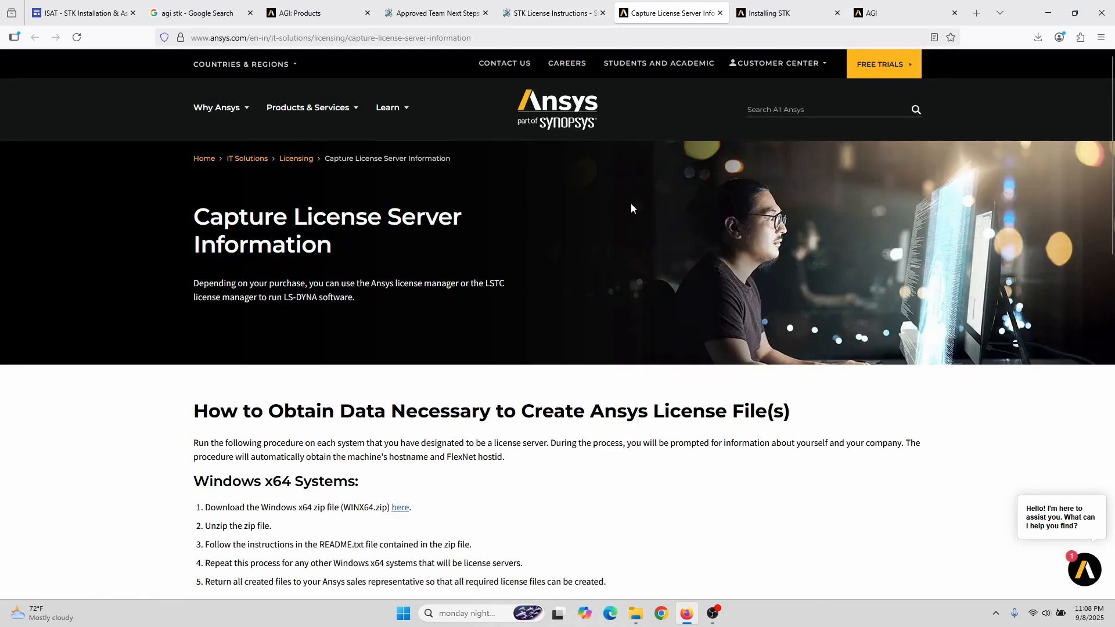
{"action": "left_click", "coordinate": [563, 11]}
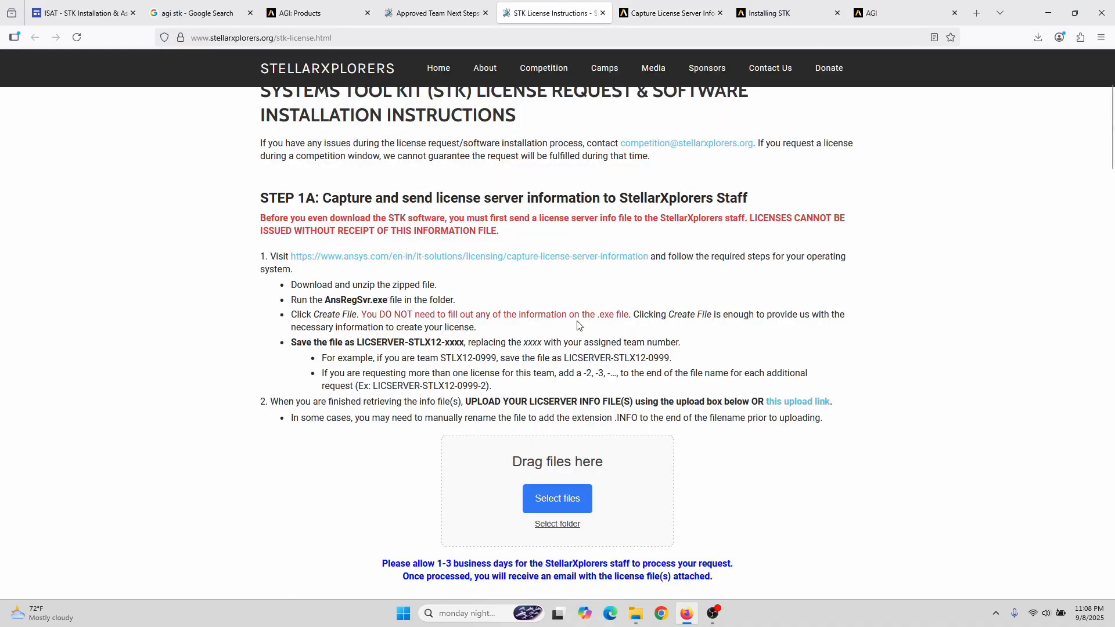
{"action": "left_click", "coordinate": [562, 503]}
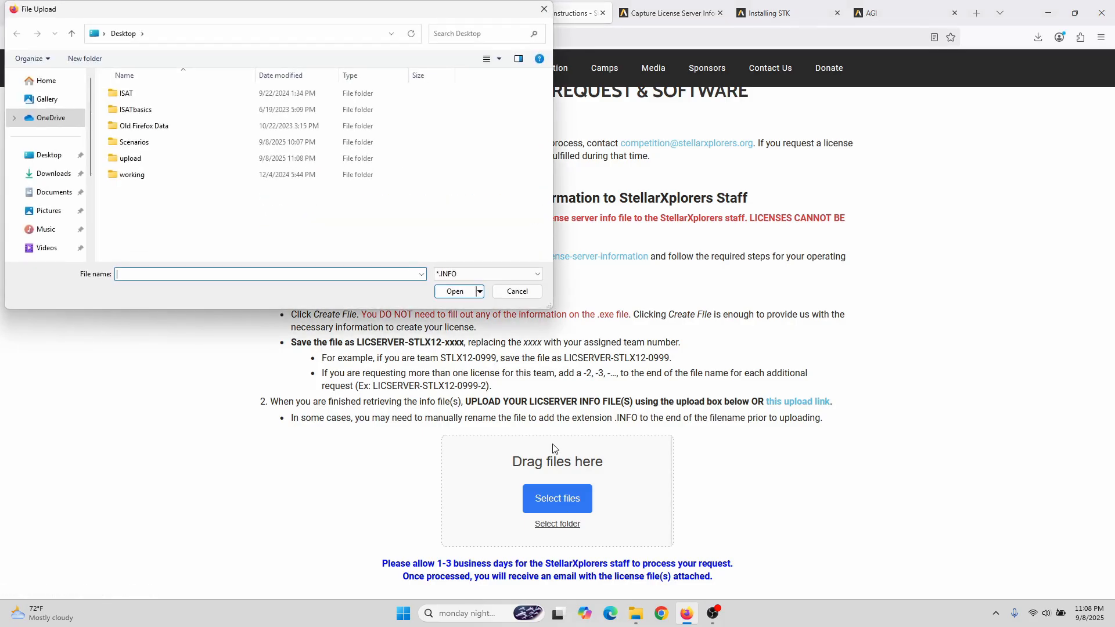
{"action": "double_click", "coordinate": [140, 161]}
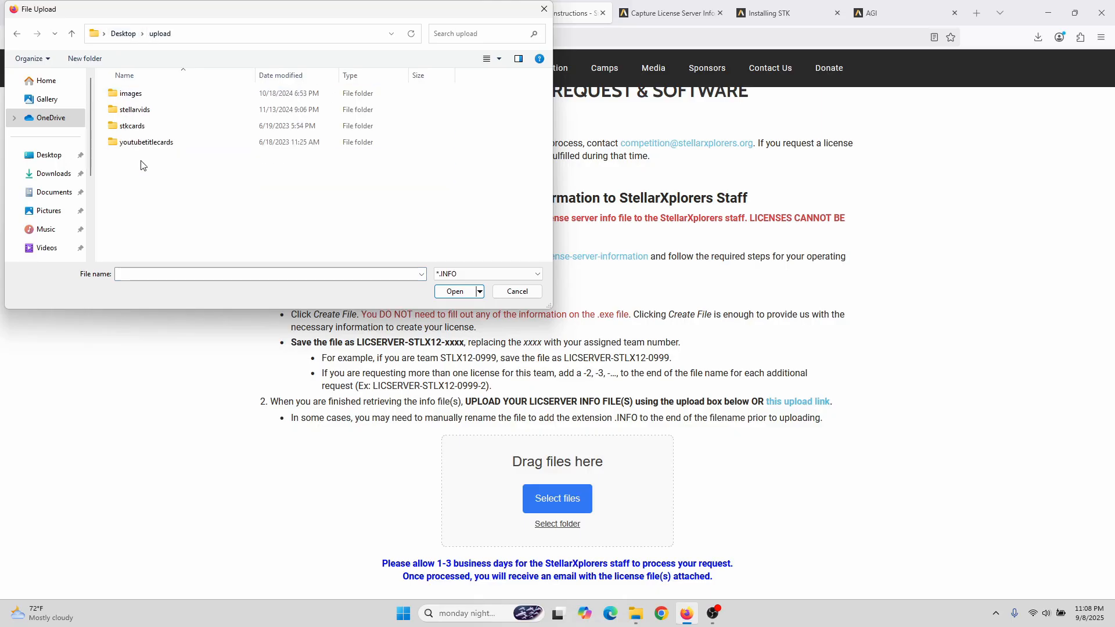
{"action": "left_click", "coordinate": [422, 274]}
{"action": "left_click", "coordinate": [422, 274]}
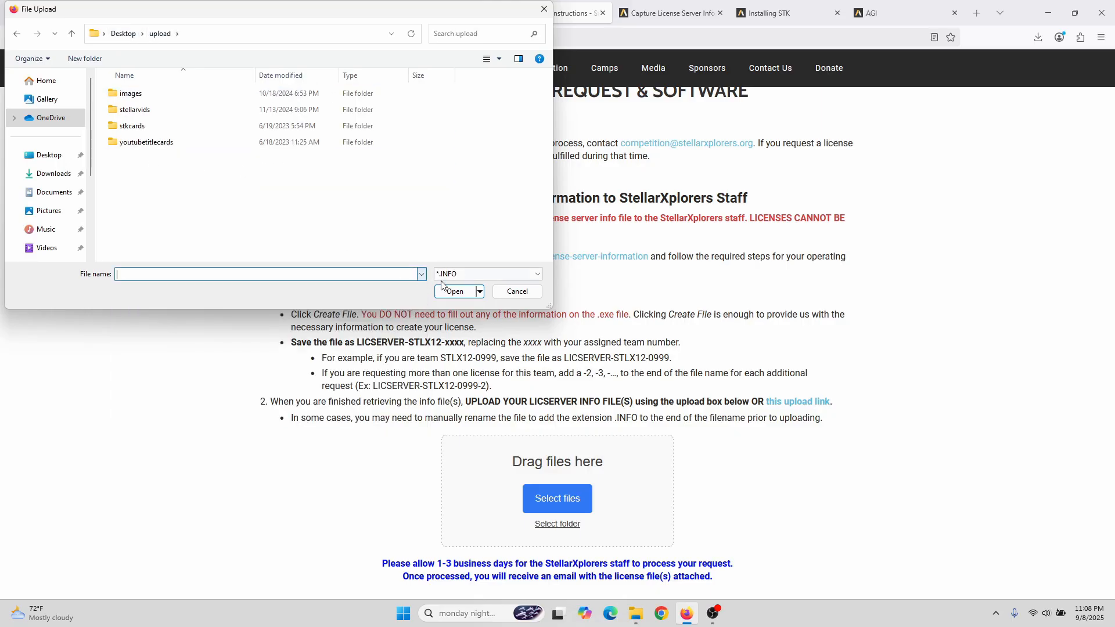
{"action": "left_click", "coordinate": [523, 291]}
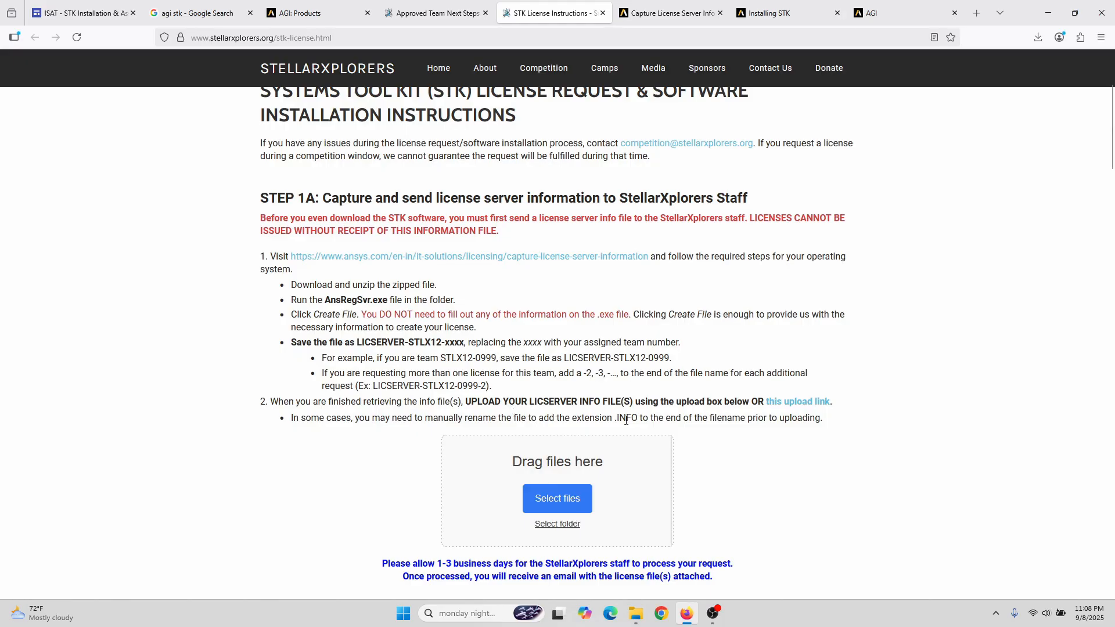
Step: Highlight the note about adding the .INFO extension, then minimize Firefox
{"action": "left_click_drag", "start_coordinate": [617, 417], "coordinate": [654, 417]}
{"action": "left_click", "coordinate": [895, 373]}
{"action": "left_click", "coordinate": [1049, 7]}
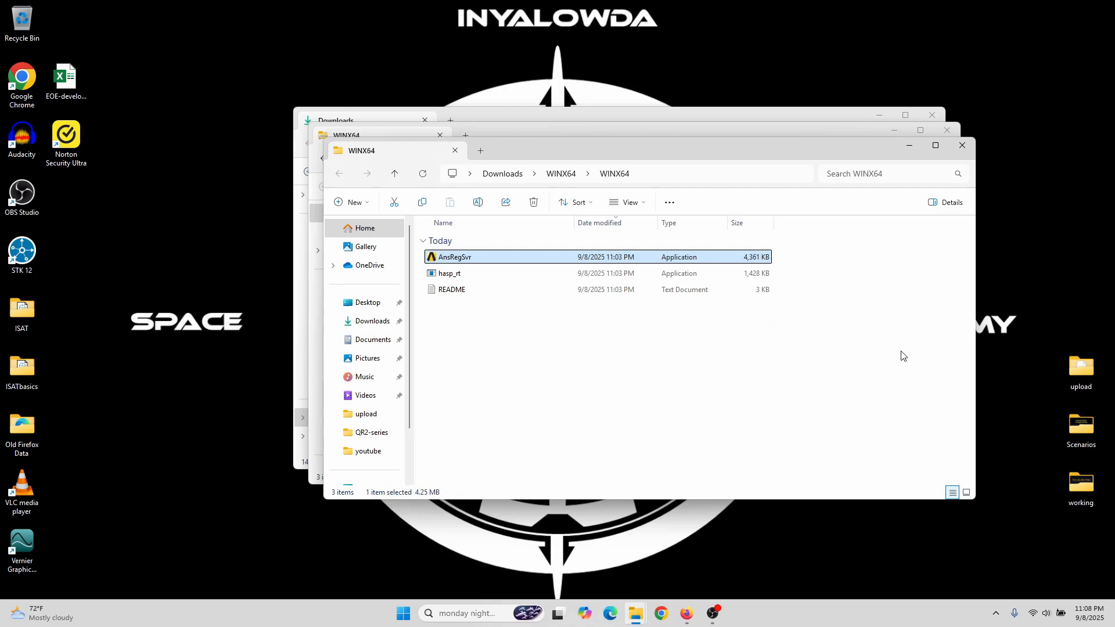
Step: Open the Desktop upload folder and select the extensionless LICSERVER-STLX12-0999-02 file
{"action": "double_click", "coordinate": [1081, 370]}
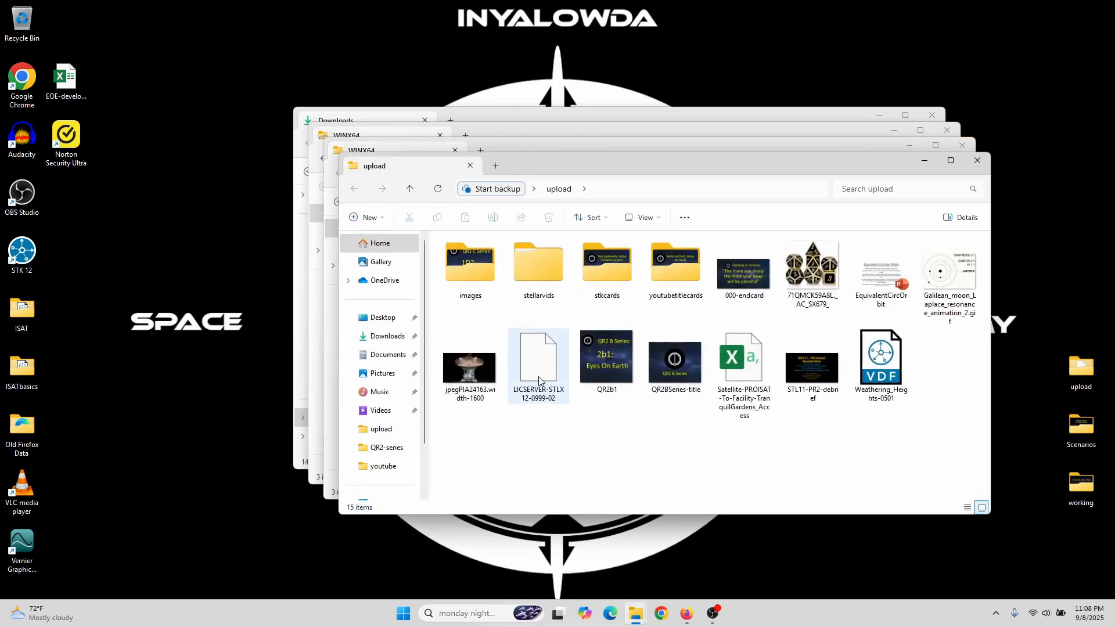
{"action": "left_click", "coordinate": [537, 363]}
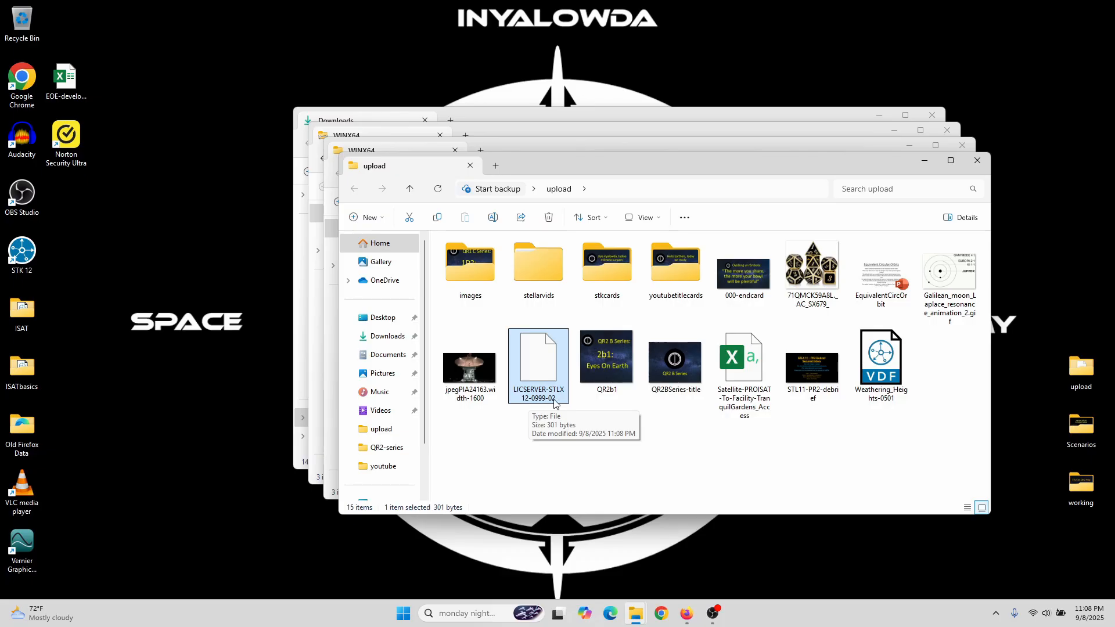
{"action": "left_click", "coordinate": [687, 613]}
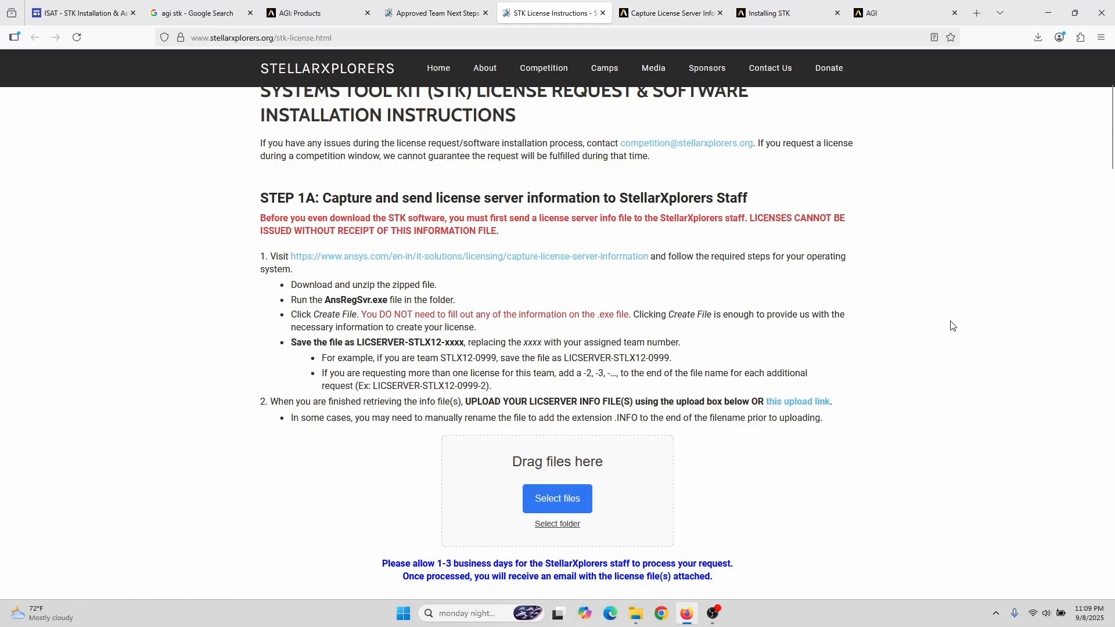
{"action": "left_click", "coordinate": [1045, 16]}
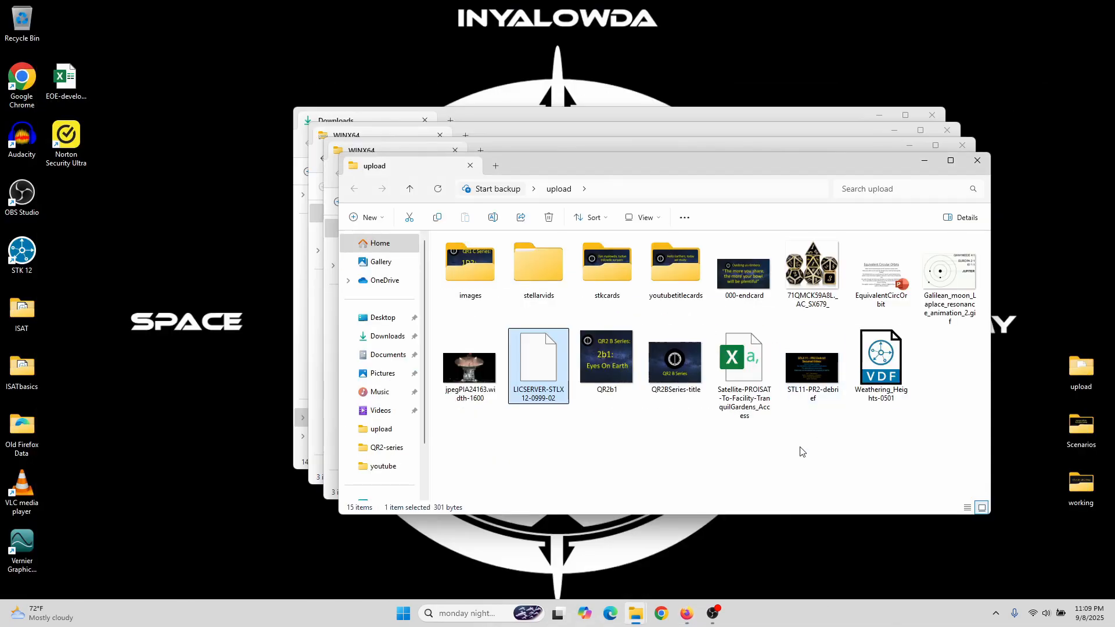
Step: Rename the license file to LICSERVER-STLX12-0999-02.INFO through its Properties dialog
{"action": "right_click", "coordinate": [544, 362]}
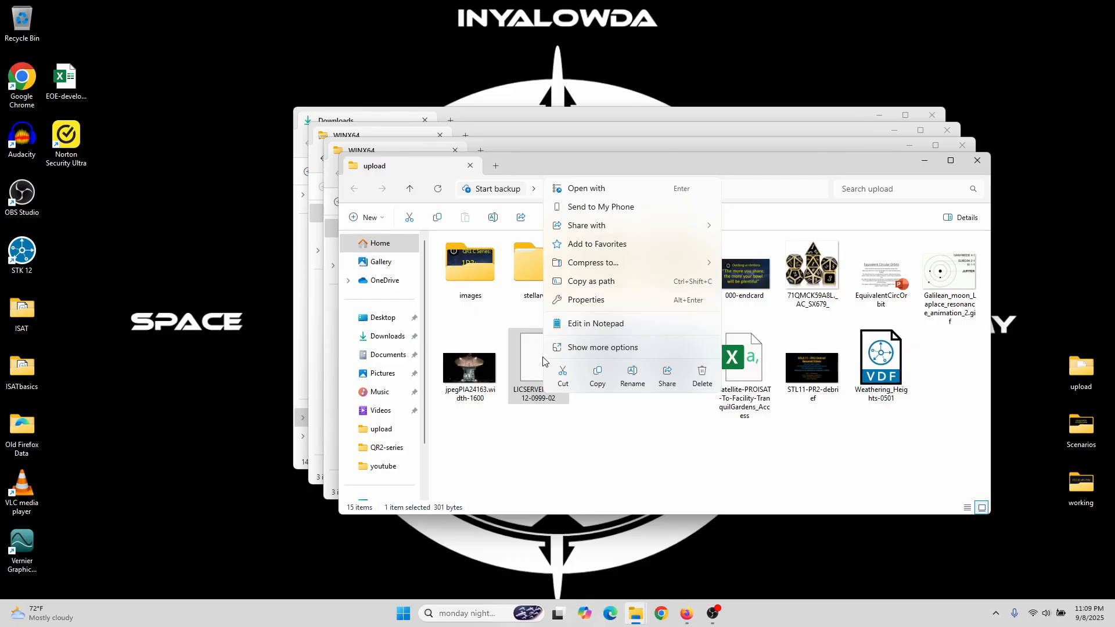
{"action": "left_click", "coordinate": [623, 300]}
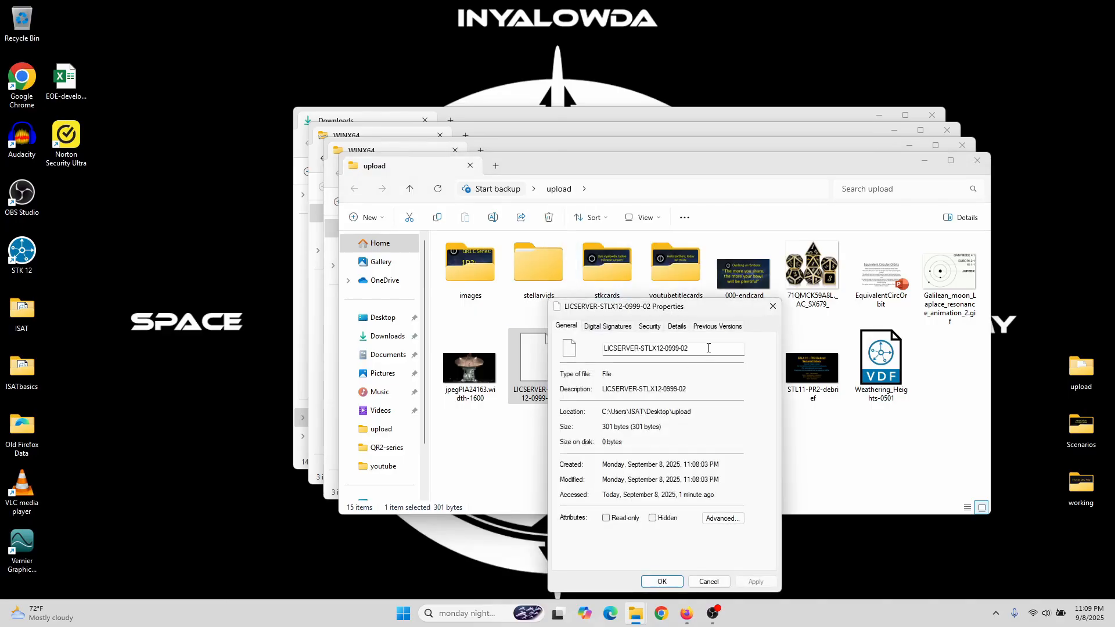
{"action": "left_click", "coordinate": [708, 348]}
{"action": "type", "text": ".INFO"}
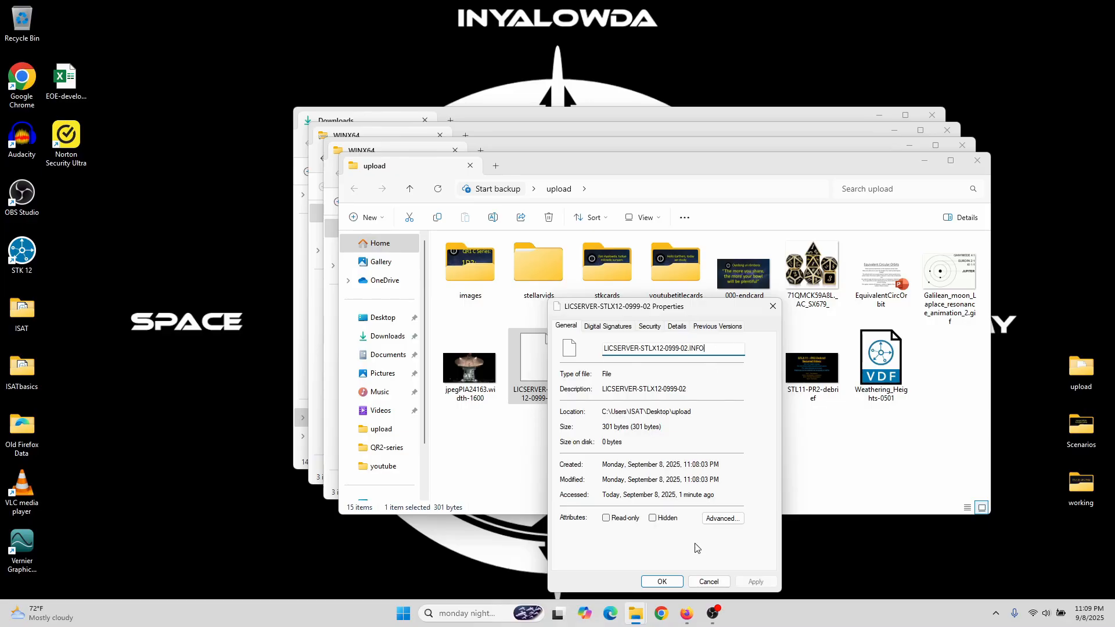
{"action": "left_click", "coordinate": [665, 582]}
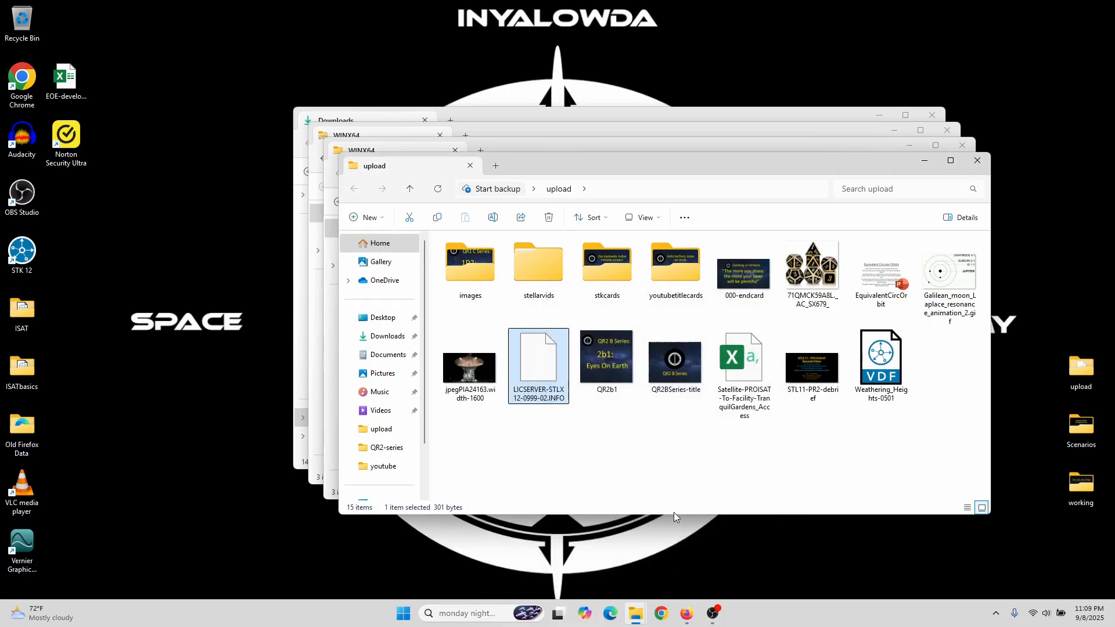
{"action": "left_click", "coordinate": [694, 614]}
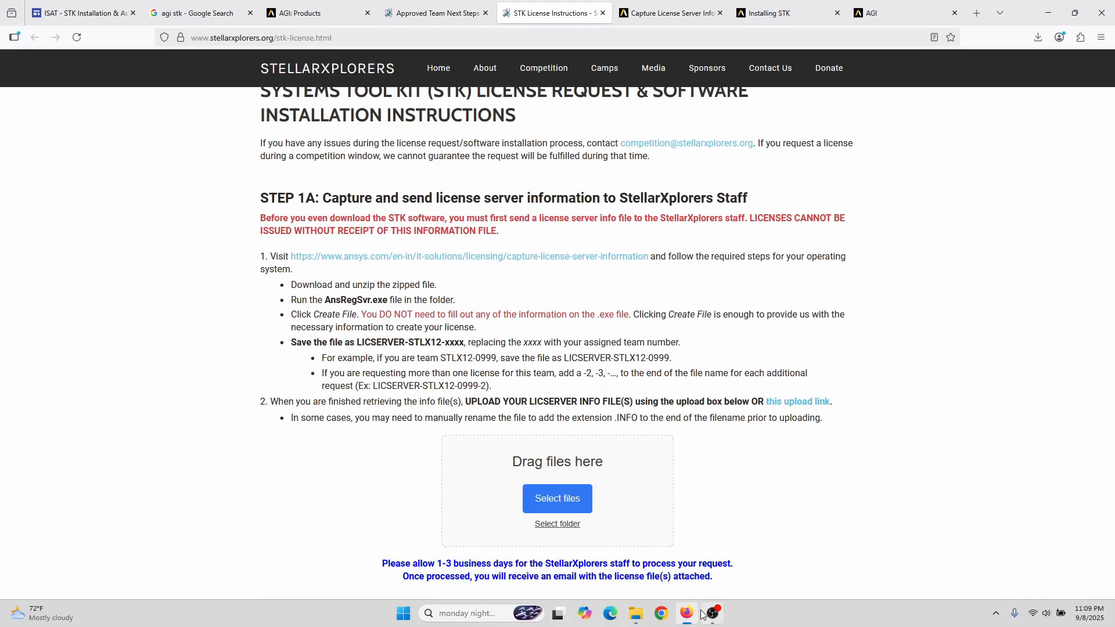
Step: Pick LICSERVER-STLX12-0999-02.INFO from the Desktop upload folder as the file to upload
{"action": "left_click", "coordinate": [572, 498]}
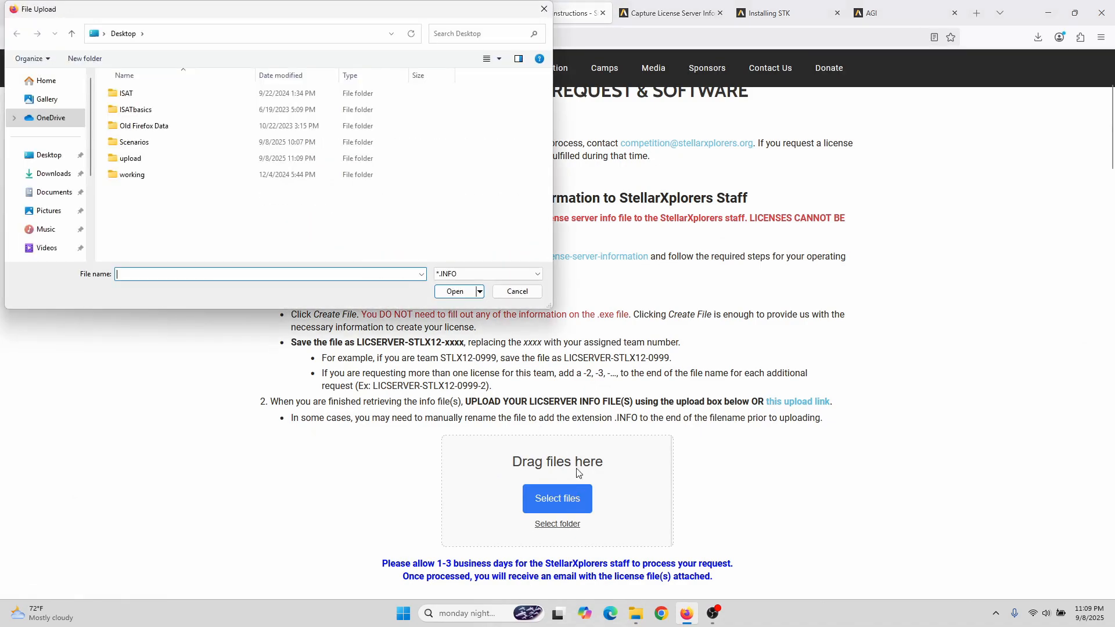
{"action": "double_click", "coordinate": [147, 159]}
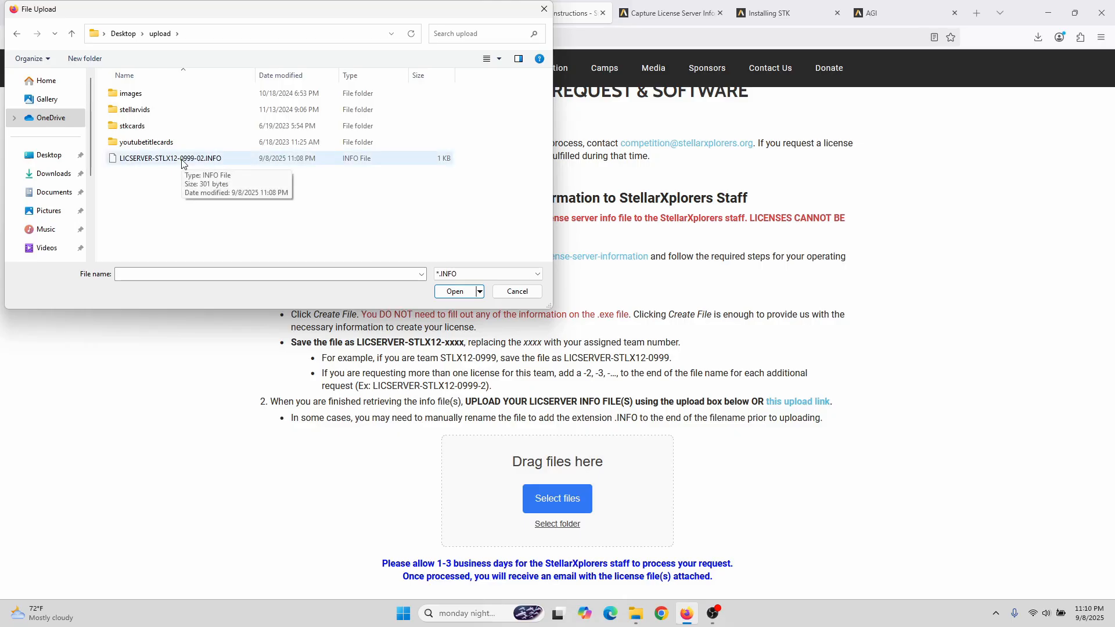
{"action": "double_click", "coordinate": [182, 164]}
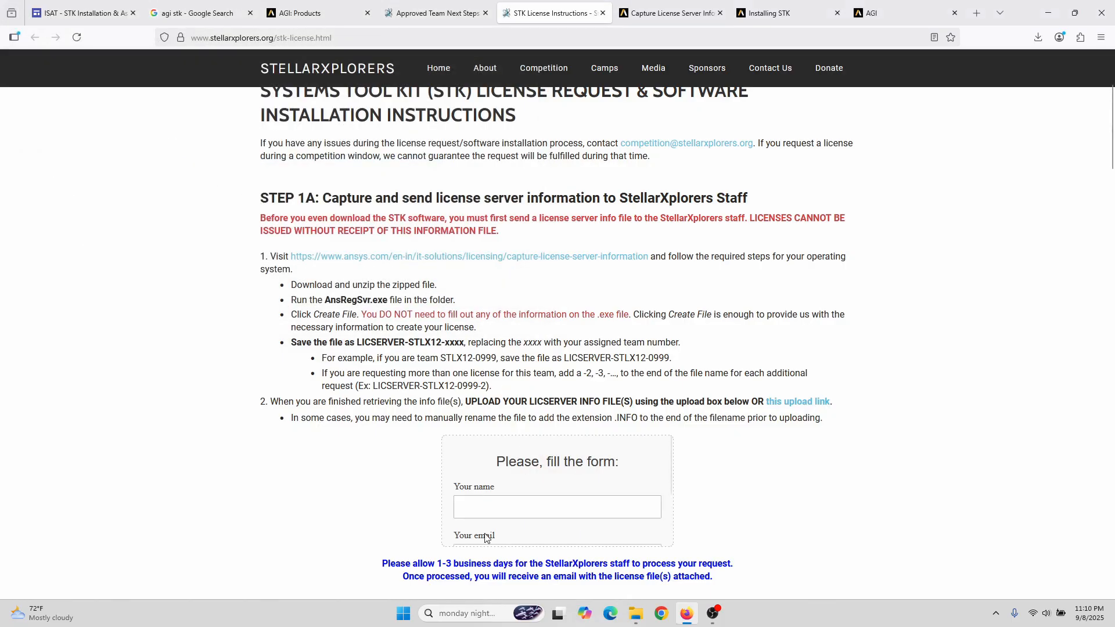
Step: Enter the sender's full name in the Your name field, correcting a typo
{"action": "scroll", "coordinate": [813, 443], "scroll_direction": "down", "scroll_amount": 3}
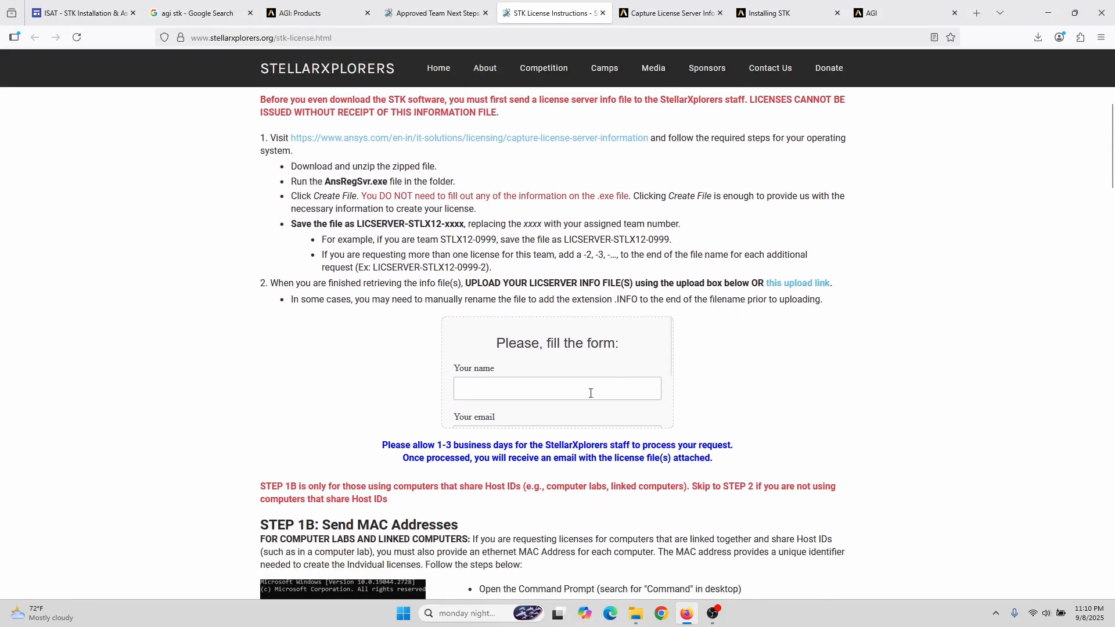
{"action": "type", "text": "Inya"}
{"action": "key", "text": "BackSpace"}
{"action": "key", "text": "BackSpace"}
{"action": "key", "text": "BackSpace"}
Step: Fill in the sender's e-mail address in the Your email field
{"action": "scroll", "coordinate": [628, 378], "scroll_direction": "down", "scroll_amount": 2}
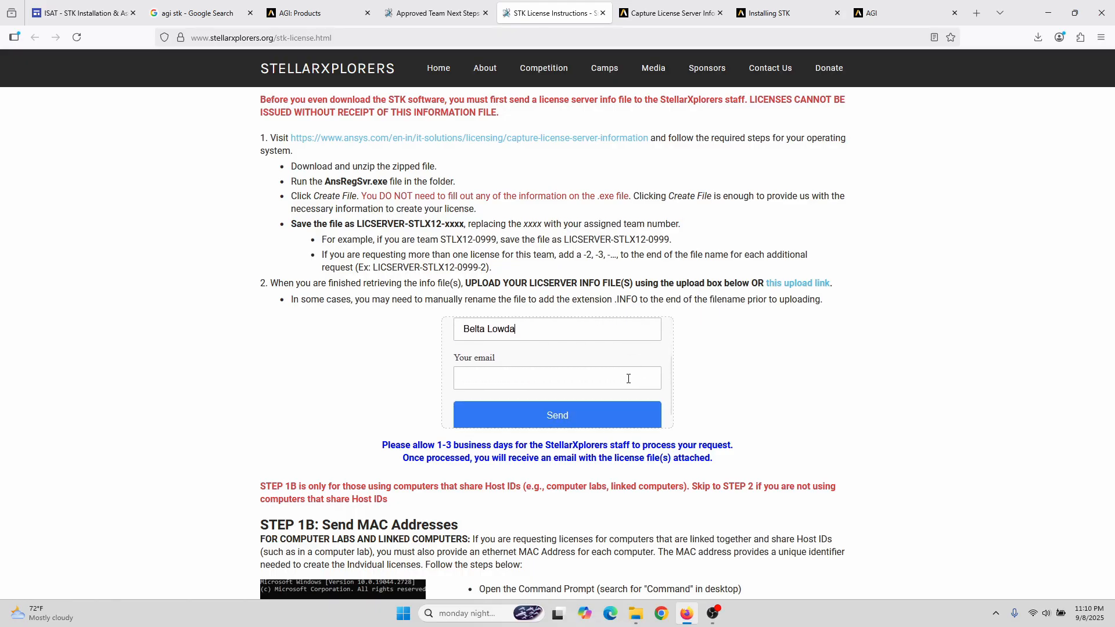
{"action": "left_click", "coordinate": [541, 383]}
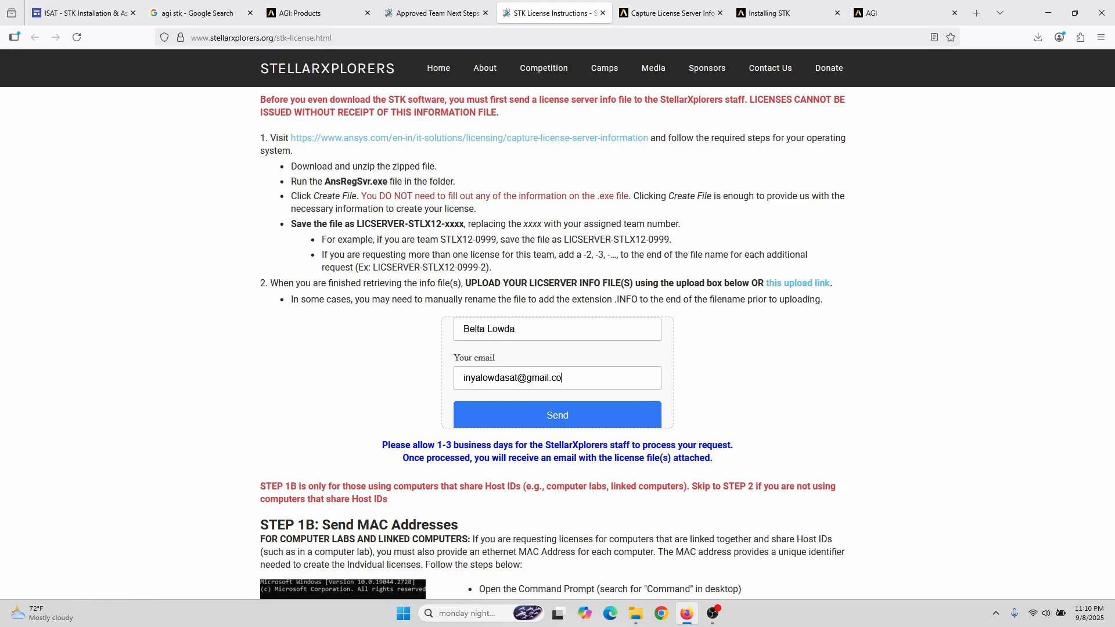
{"action": "scroll", "coordinate": [595, 379], "scroll_direction": "up", "scroll_amount": 2}
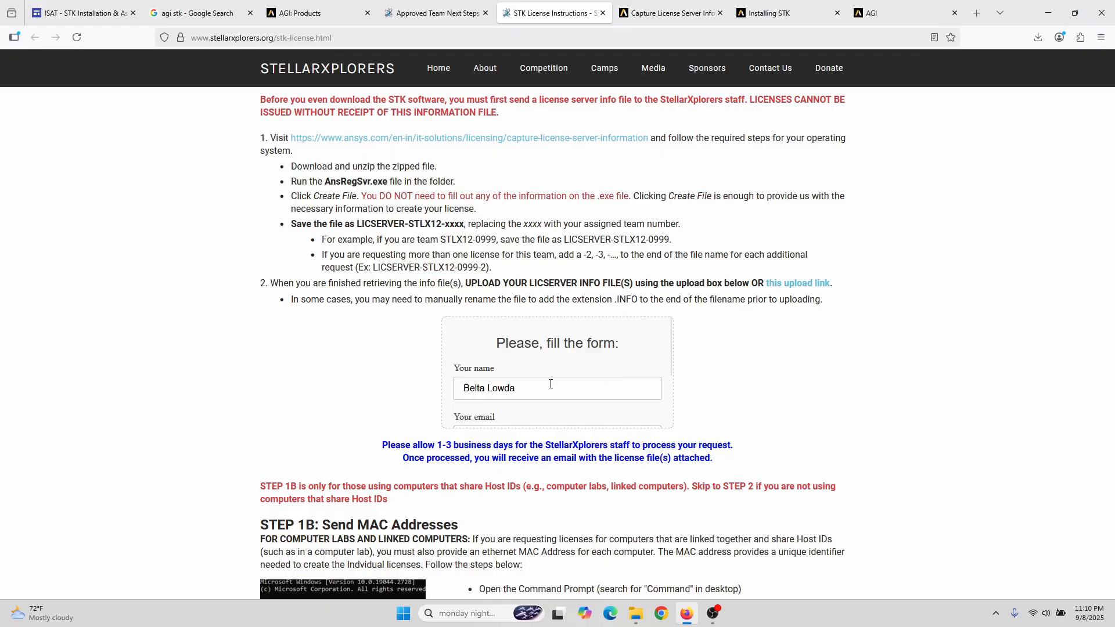
{"action": "scroll", "coordinate": [594, 376], "scroll_direction": "down", "scroll_amount": 2}
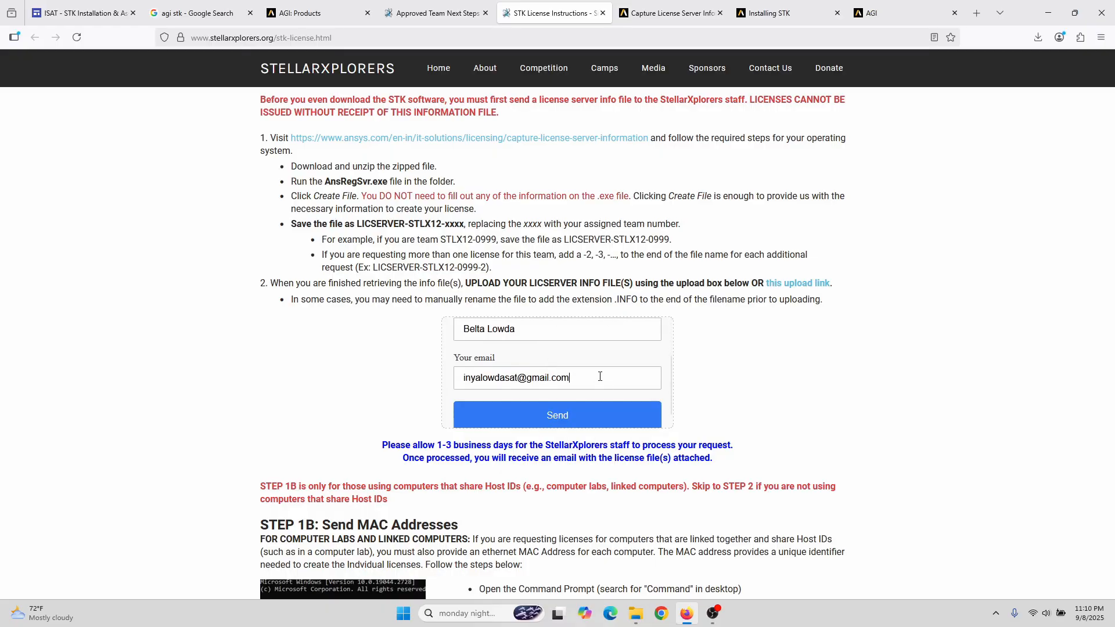
{"action": "scroll", "coordinate": [625, 367], "scroll_direction": "up", "scroll_amount": 2}
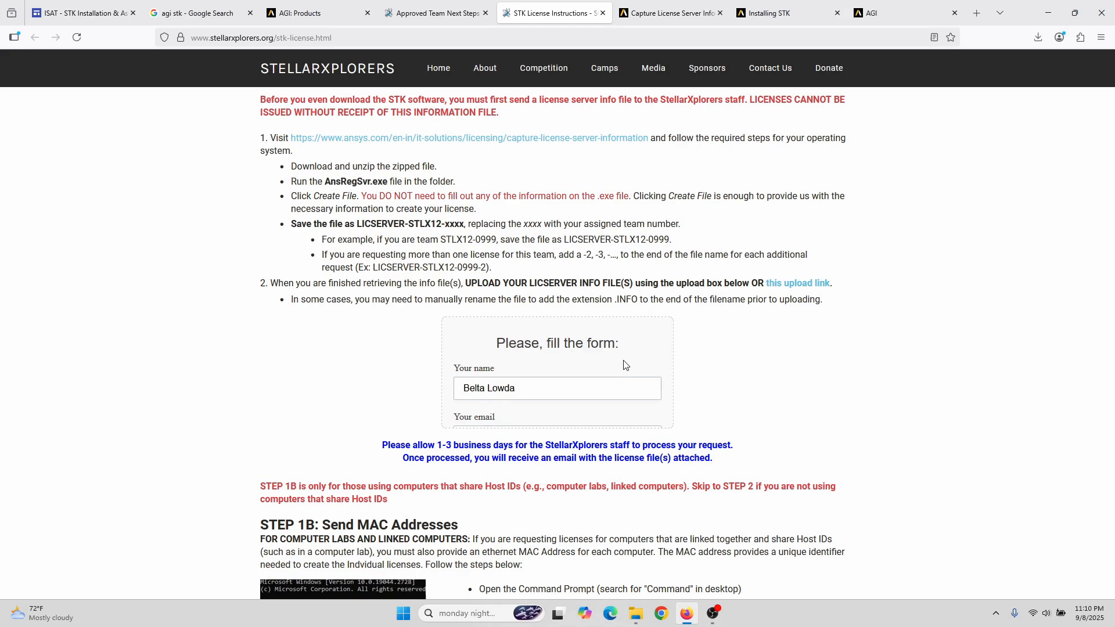
{"action": "scroll", "coordinate": [624, 365], "scroll_direction": "down", "scroll_amount": 2}
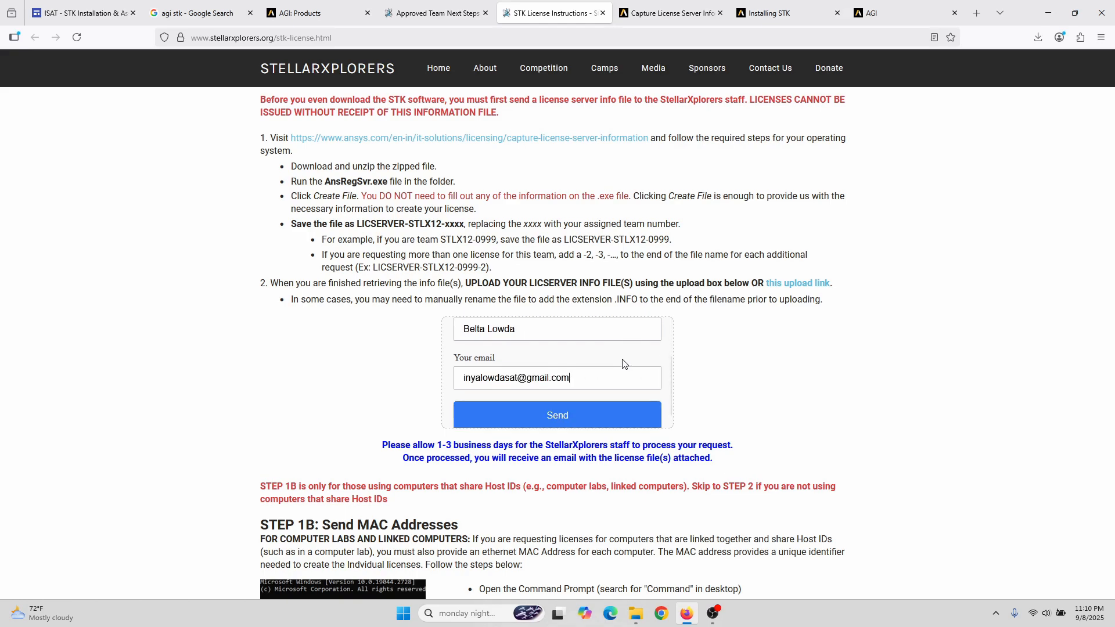
{"action": "scroll", "coordinate": [623, 364], "scroll_direction": "up", "scroll_amount": 2}
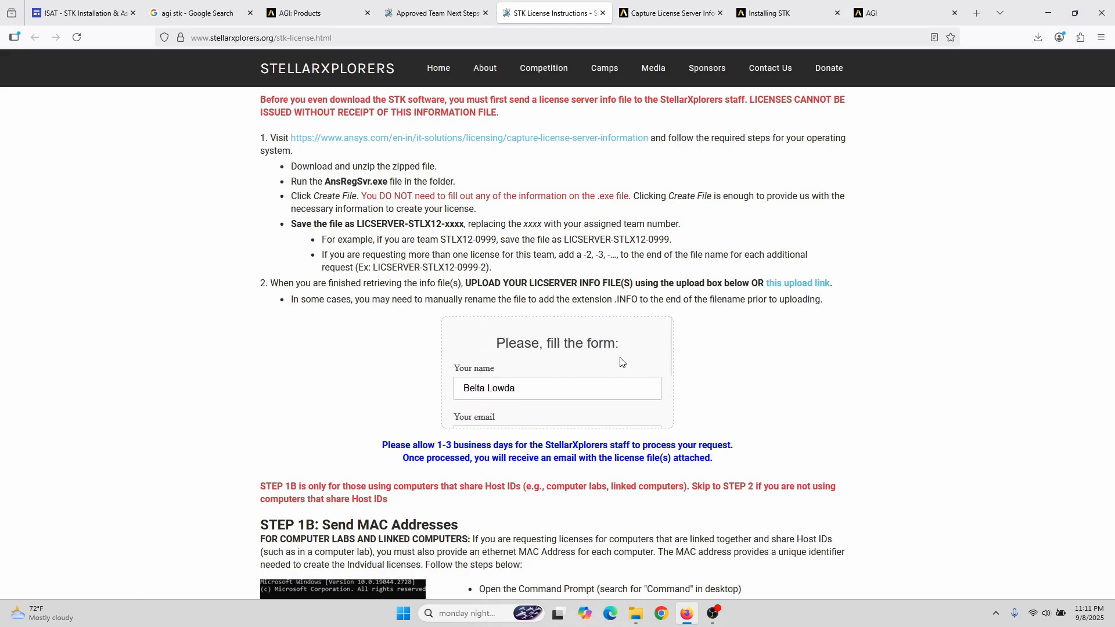
{"action": "scroll", "coordinate": [622, 361], "scroll_direction": "down", "scroll_amount": 2}
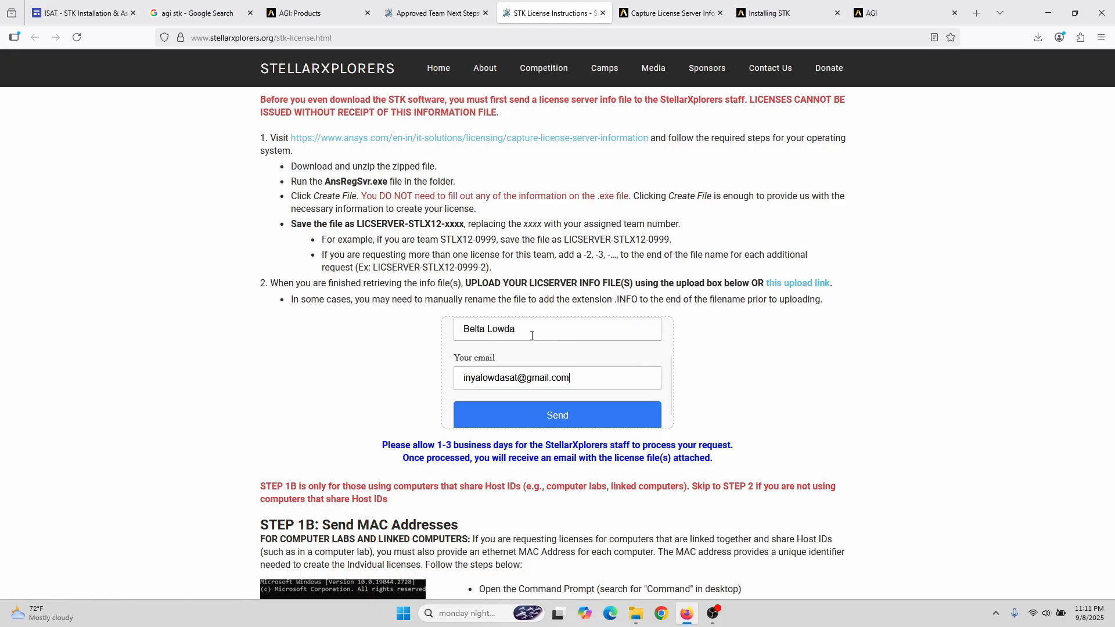
Step: Recheck the entered name and send the form to upload the license file
{"action": "left_click", "coordinate": [529, 334]}
{"action": "left_click", "coordinate": [549, 328]}
{"action": "scroll", "coordinate": [628, 374], "scroll_direction": "down", "scroll_amount": 1}
{"action": "scroll", "coordinate": [657, 360], "scroll_direction": "up", "scroll_amount": 2}
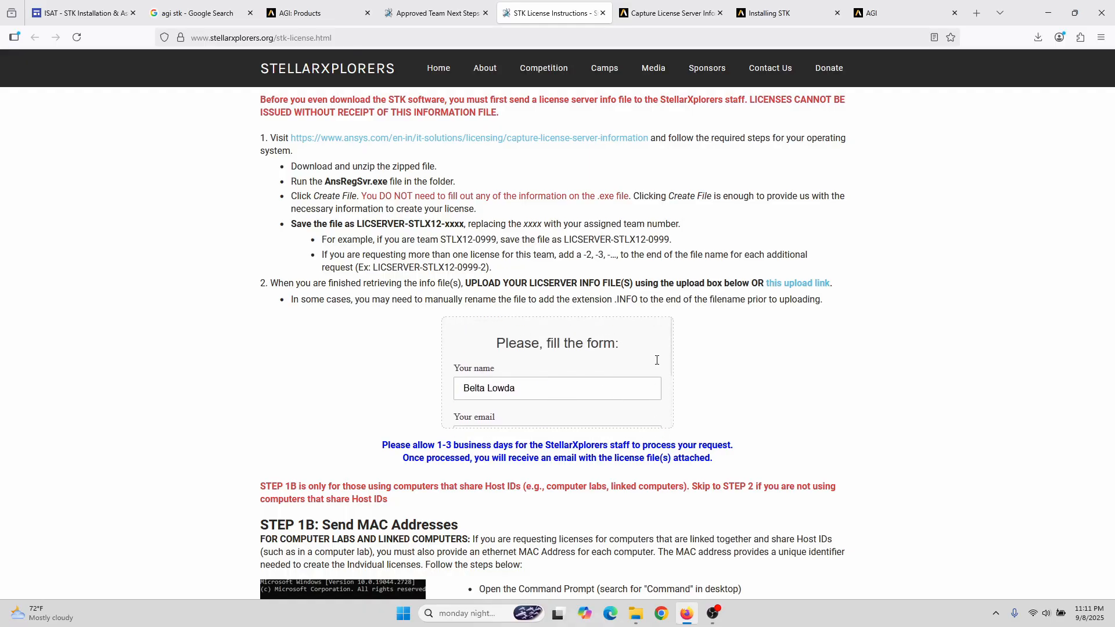
{"action": "scroll", "coordinate": [657, 360], "scroll_direction": "down", "scroll_amount": 3}
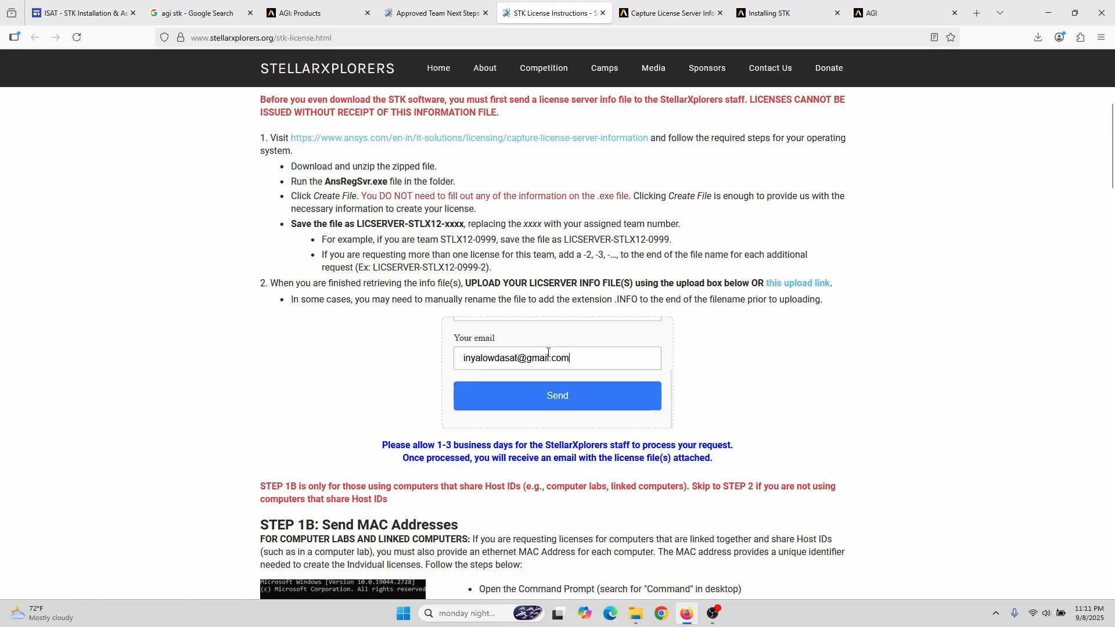
{"action": "left_click", "coordinate": [567, 404]}
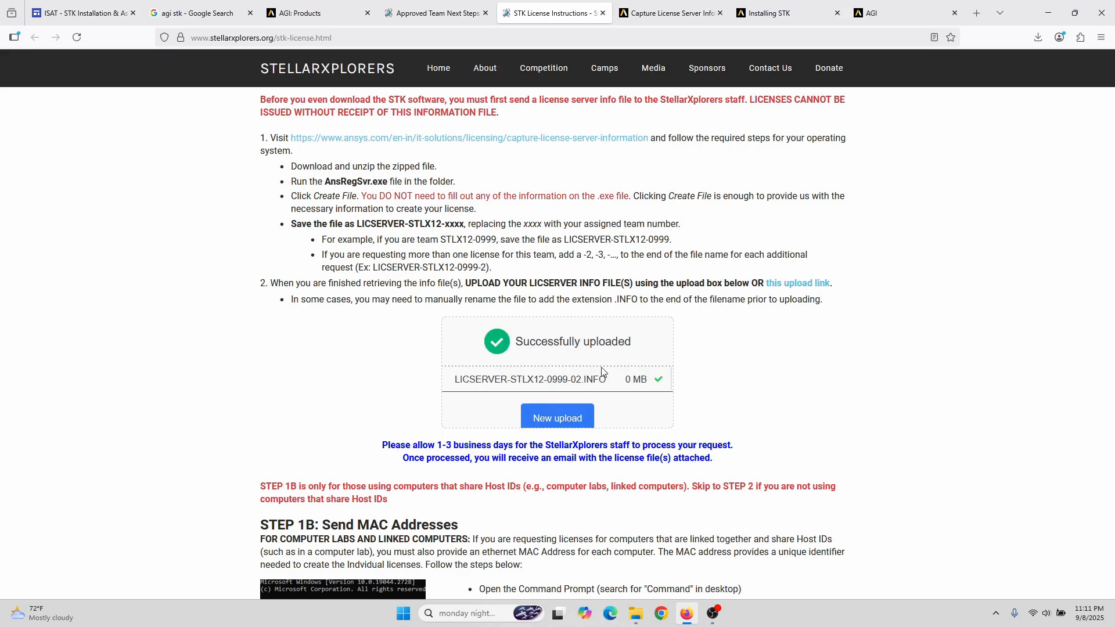
Step: Scroll to confirm LICSERVER-STLX12-0999-02.INFO is listed as successfully uploaded
{"action": "scroll", "coordinate": [595, 399], "scroll_direction": "down", "scroll_amount": 1}
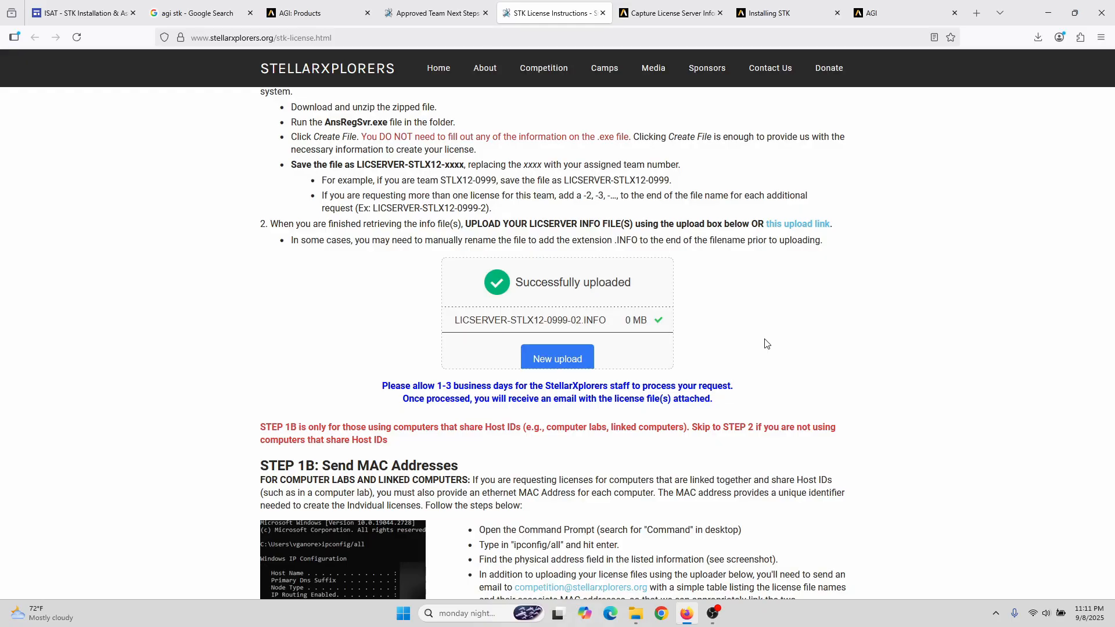
{"action": "scroll", "coordinate": [764, 343], "scroll_direction": "down", "scroll_amount": 4}
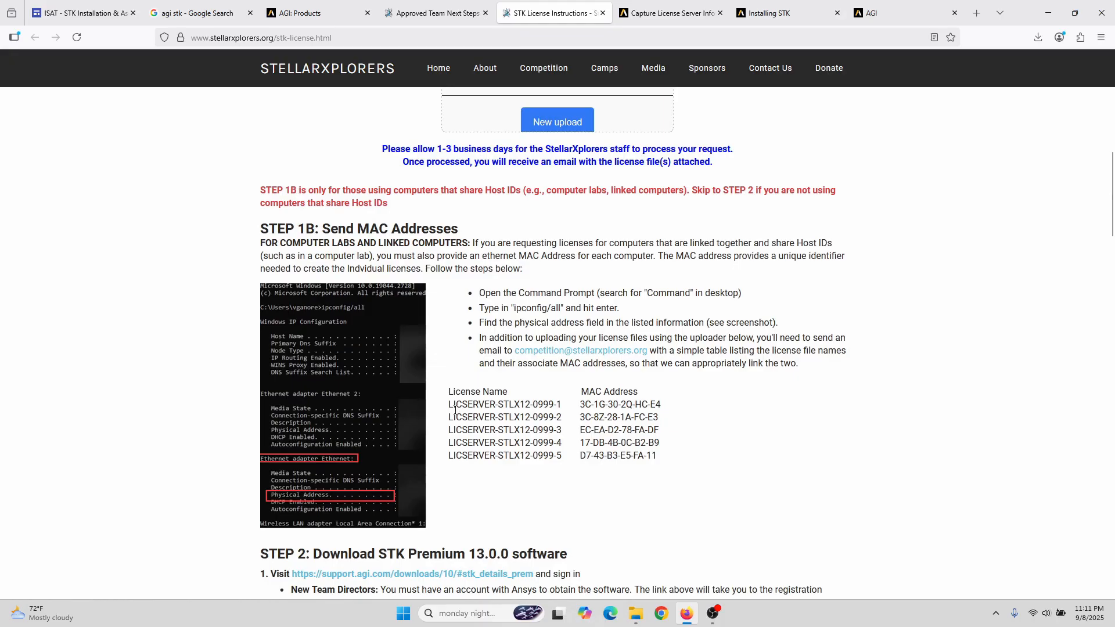
{"action": "scroll", "coordinate": [455, 410], "scroll_direction": "down", "scroll_amount": 1}
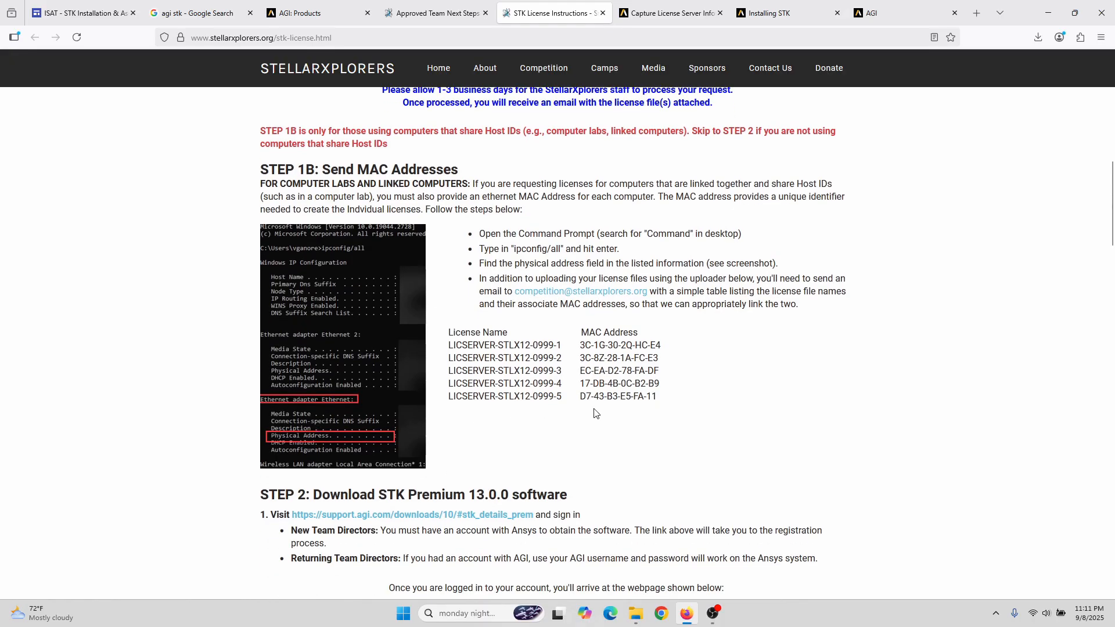
{"action": "scroll", "coordinate": [596, 413], "scroll_direction": "up", "scroll_amount": 2}
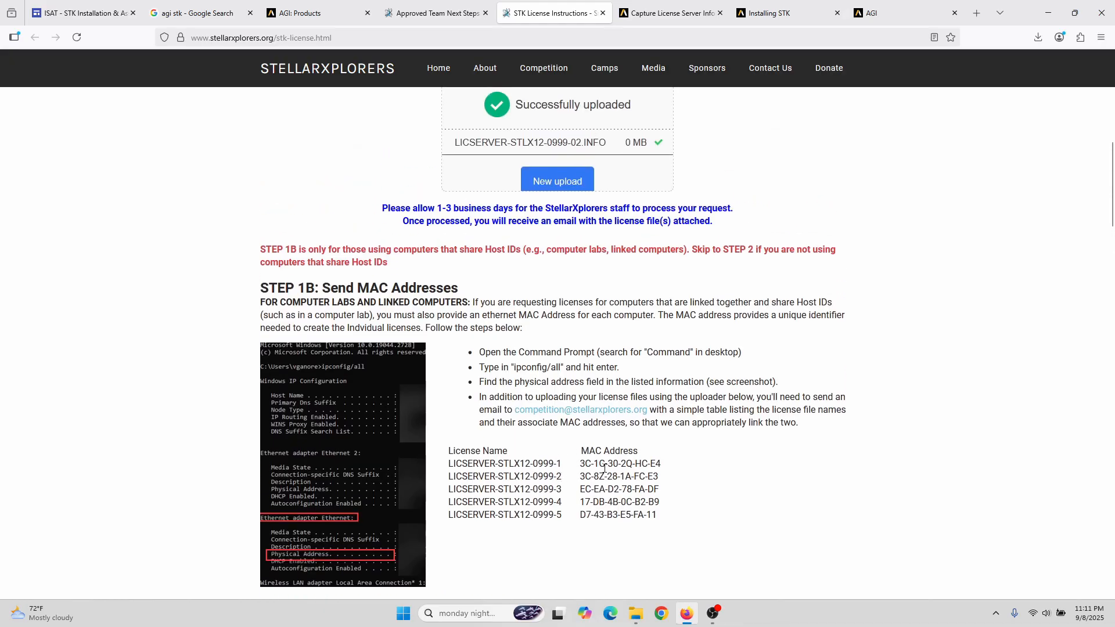
{"action": "scroll", "coordinate": [603, 468], "scroll_direction": "down", "scroll_amount": 1}
{"action": "scroll", "coordinate": [586, 418], "scroll_direction": "down", "scroll_amount": 1}
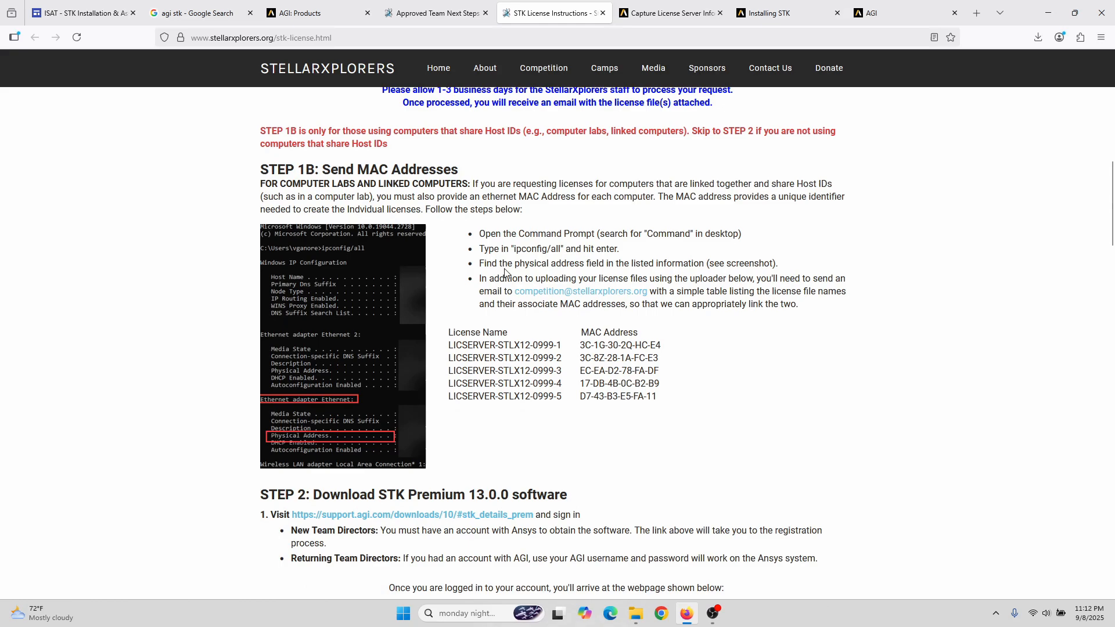
{"action": "scroll", "coordinate": [674, 384], "scroll_direction": "up", "scroll_amount": 2}
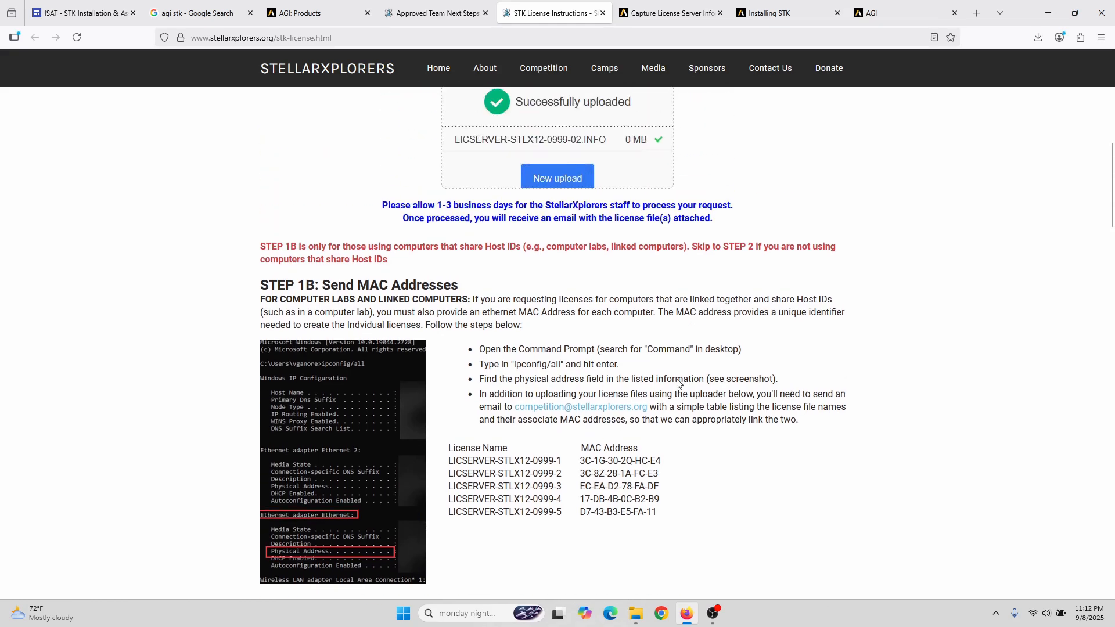
{"action": "scroll", "coordinate": [714, 364], "scroll_direction": "down", "scroll_amount": 1}
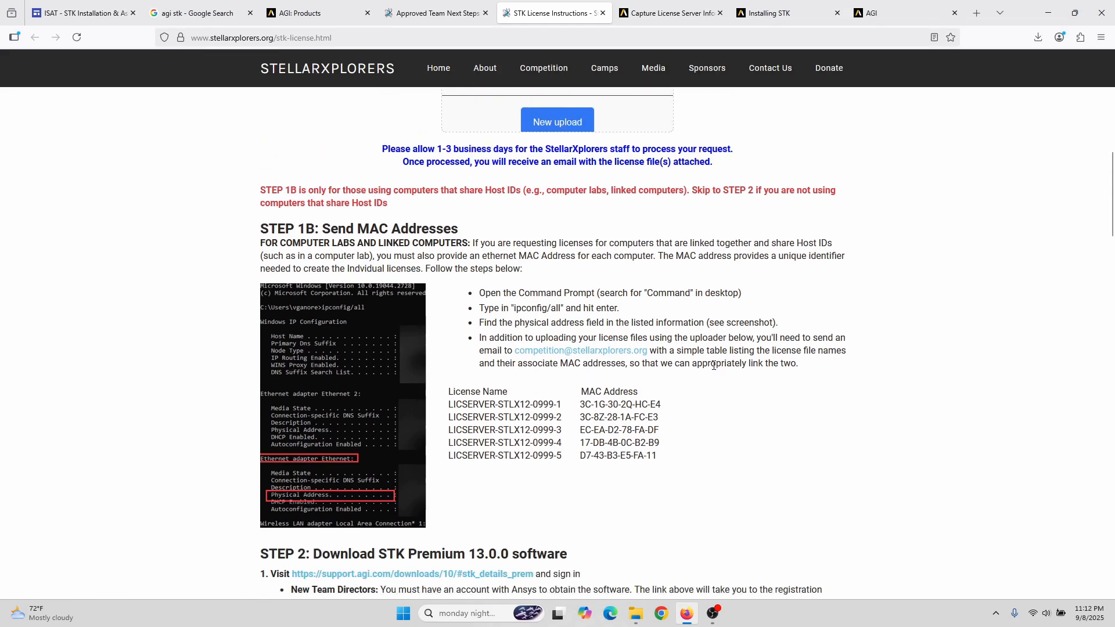
{"action": "scroll", "coordinate": [714, 365], "scroll_direction": "down", "scroll_amount": 3}
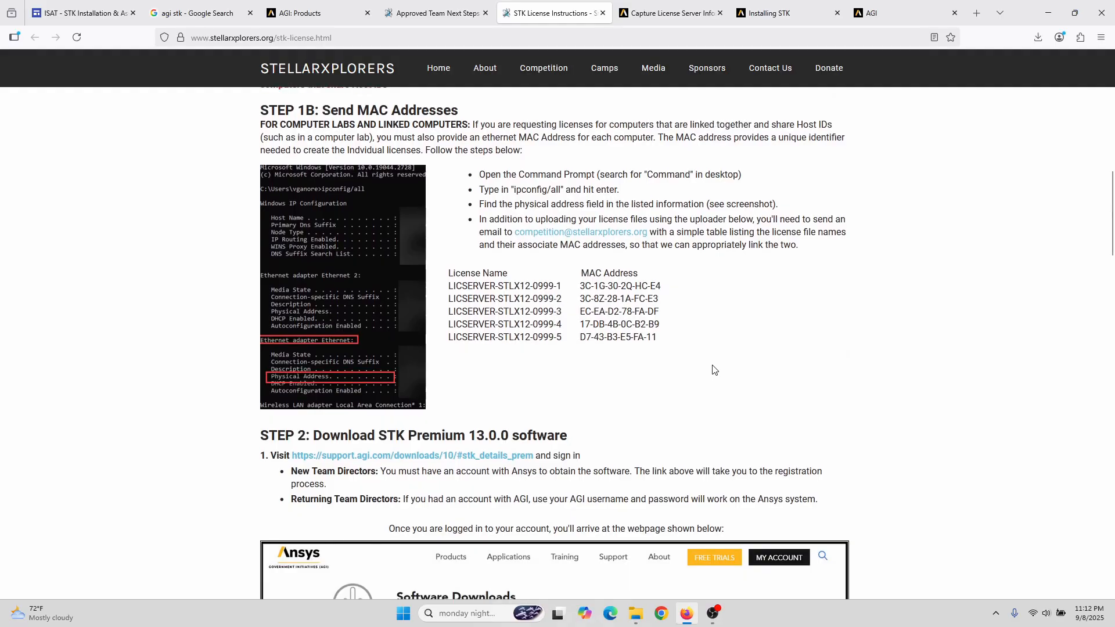
{"action": "scroll", "coordinate": [692, 343], "scroll_direction": "down", "scroll_amount": 1}
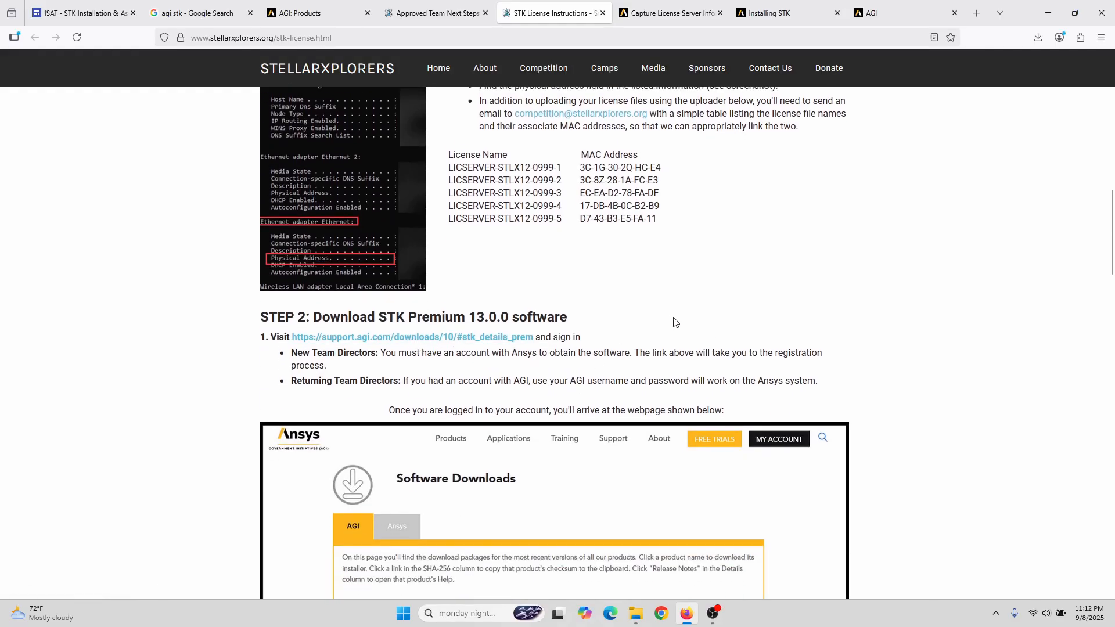
{"action": "scroll", "coordinate": [697, 320], "scroll_direction": "up", "scroll_amount": 2}
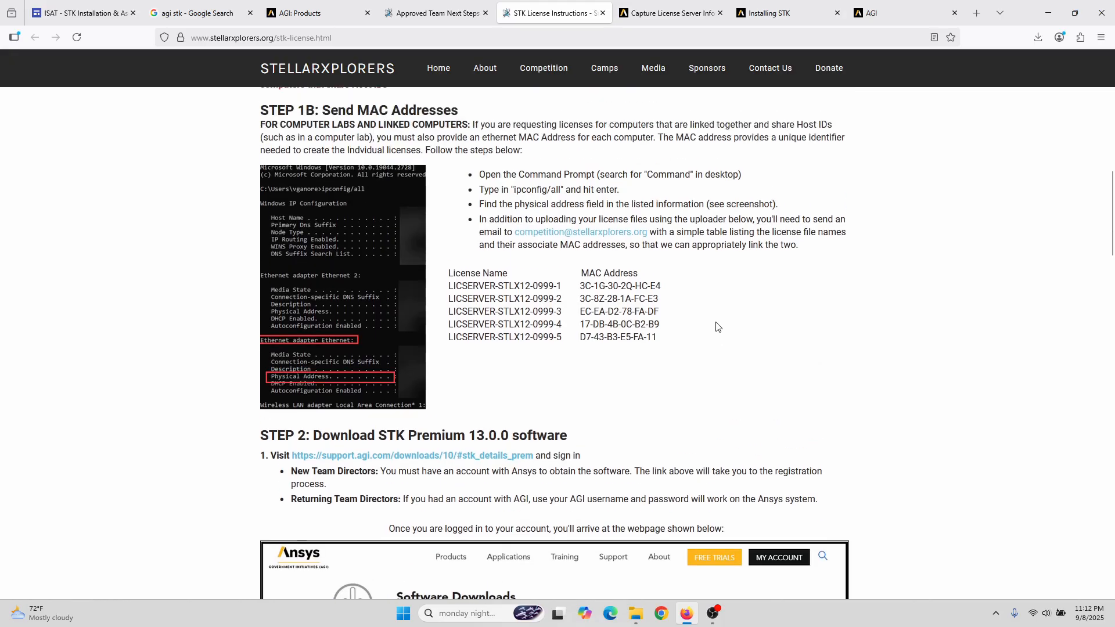